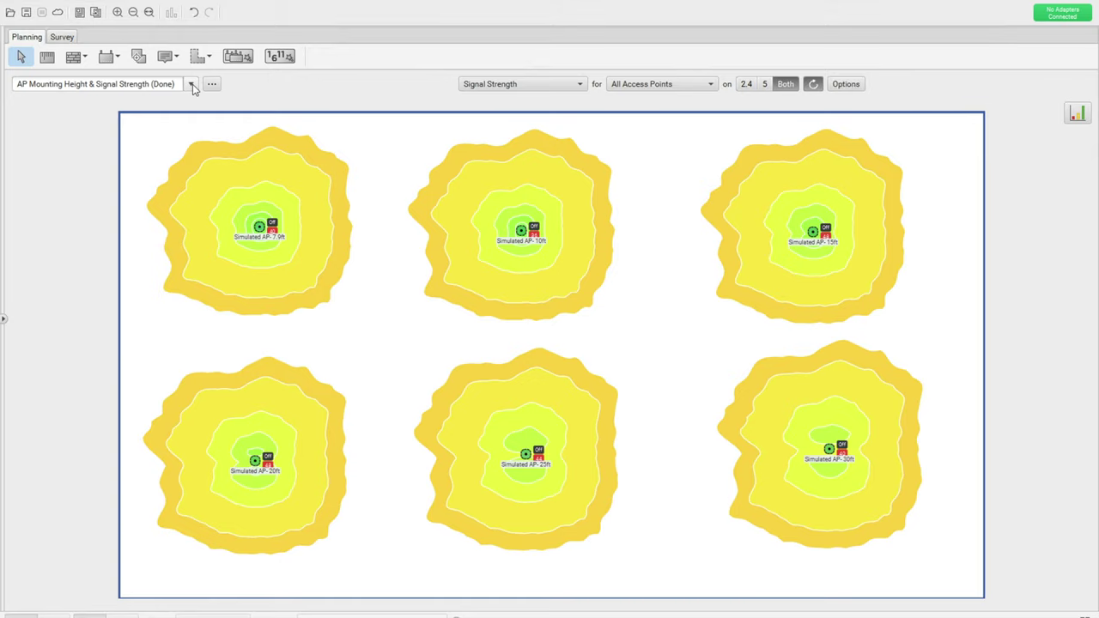
Switch the plan to 'AP and Mounting Model (Done)' to compare ceiling, wall and floor-mounted coverage.
{"action": "scroll", "coordinate": [190, 84], "scroll_direction": "up", "scroll_amount": 1}
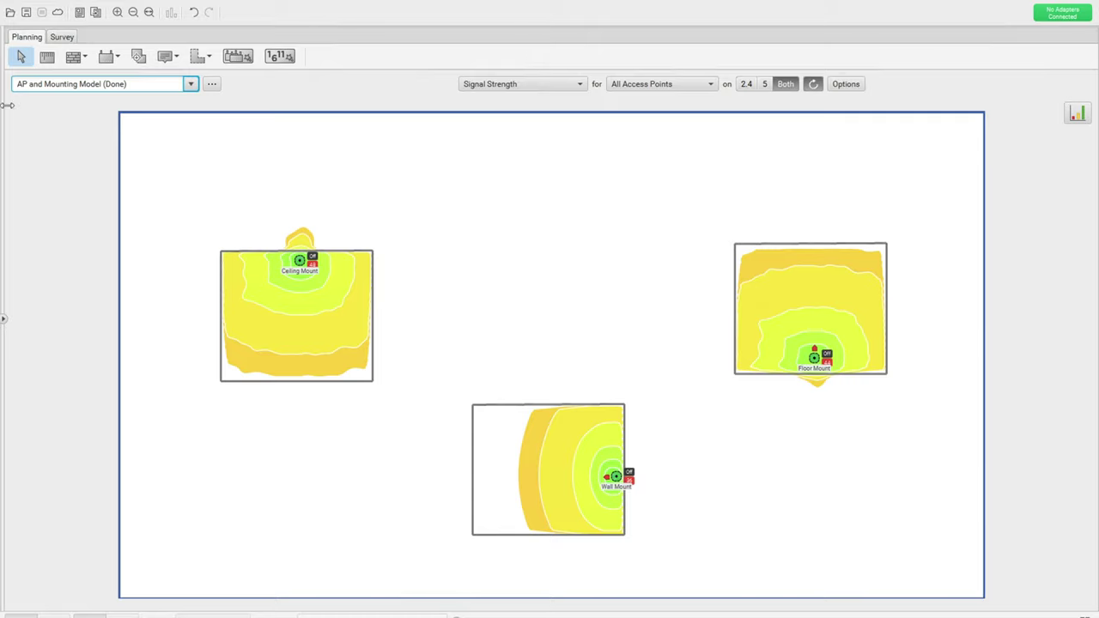
{"action": "left_click", "coordinate": [190, 83]}
Go through the 3802E Antena Types plan to the Channel Planning and Width/Bonding plan.
{"action": "left_click", "coordinate": [140, 100]}
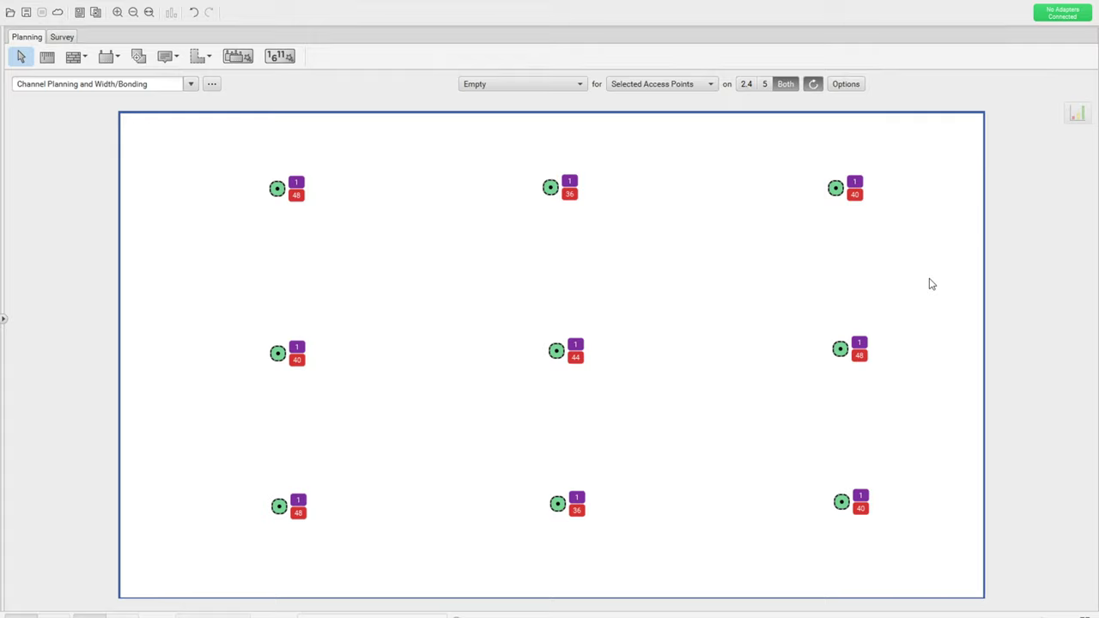
Edit the top-left access point's Radio 1 and Radio 2 transmit power and channels, then close it.
{"action": "left_click", "coordinate": [278, 189]}
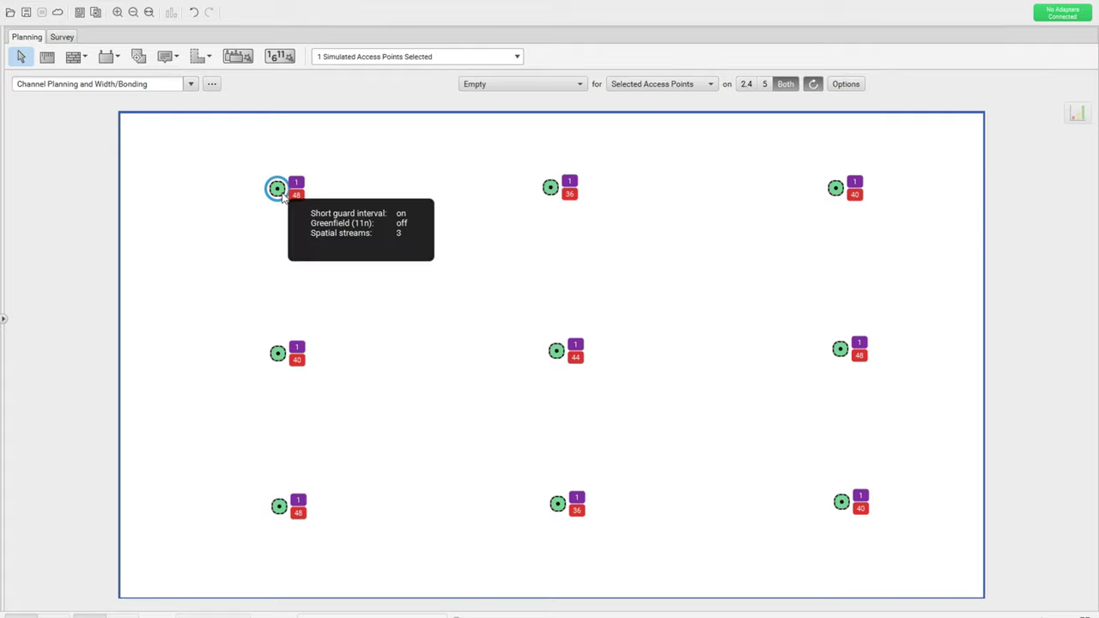
{"action": "right_click", "coordinate": [284, 197]}
{"action": "left_click", "coordinate": [302, 203]}
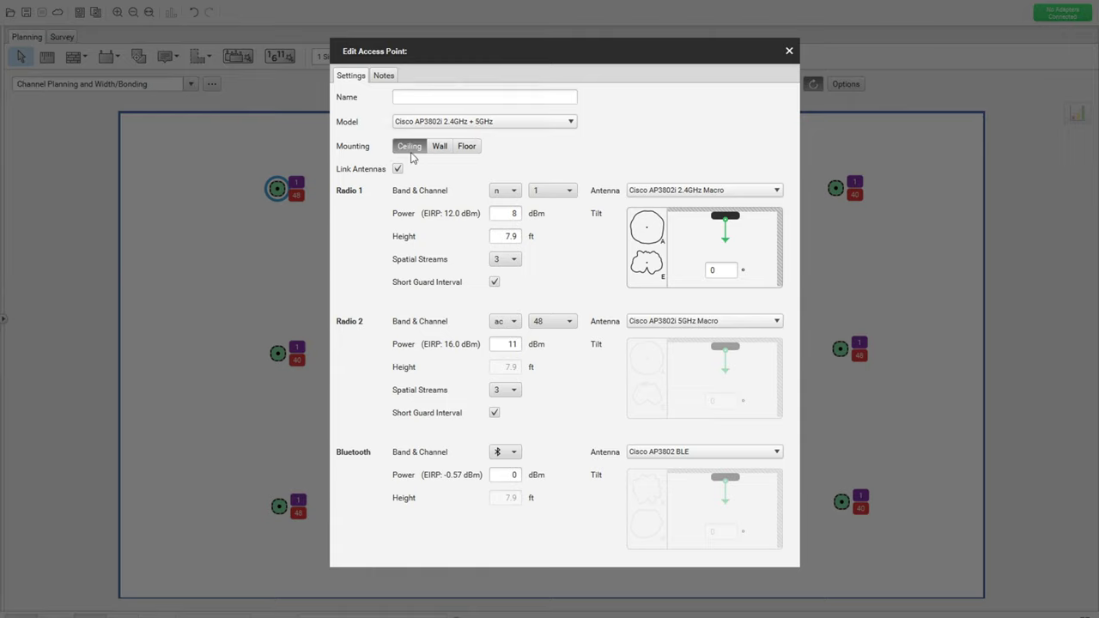
{"action": "double_click", "coordinate": [505, 213]}
{"action": "key", "text": "Tab"}
{"action": "key", "text": "Tab"}
{"action": "key", "text": "Tab"}
{"action": "key", "text": "Tab"}
{"action": "key", "text": "Tab"}
{"action": "key", "text": "Tab"}
{"action": "left_click", "coordinate": [789, 52]}
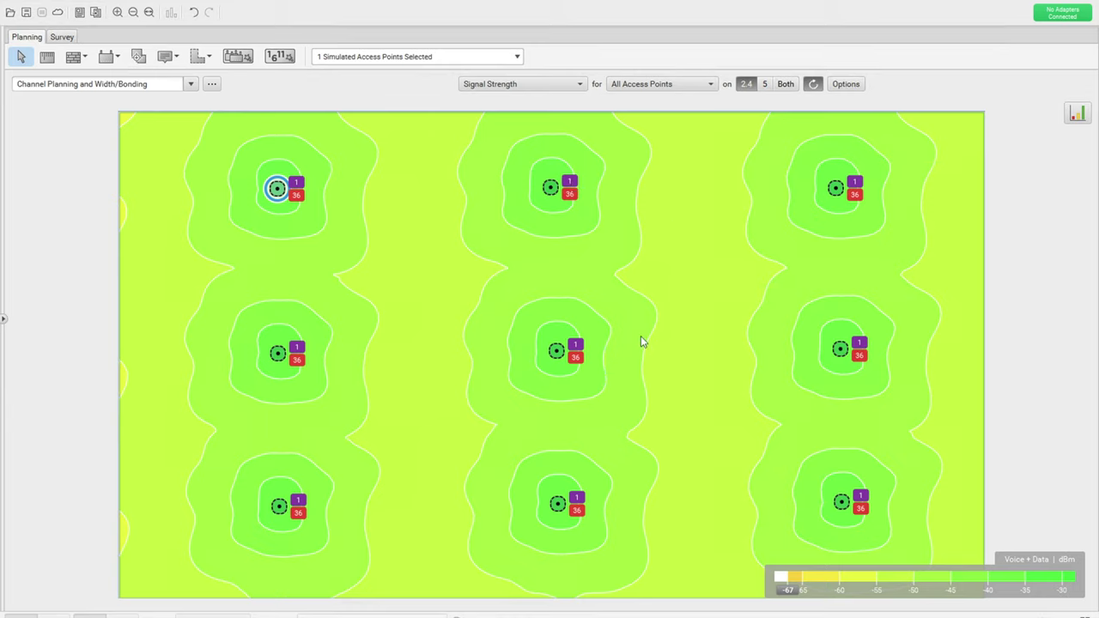
Limit automatic channel planning to the 2.4 GHz band and disable unnecessary 2.4 GHz radios.
{"action": "mouse_move", "coordinate": [641, 337]}
{"action": "left_click", "coordinate": [279, 57]}
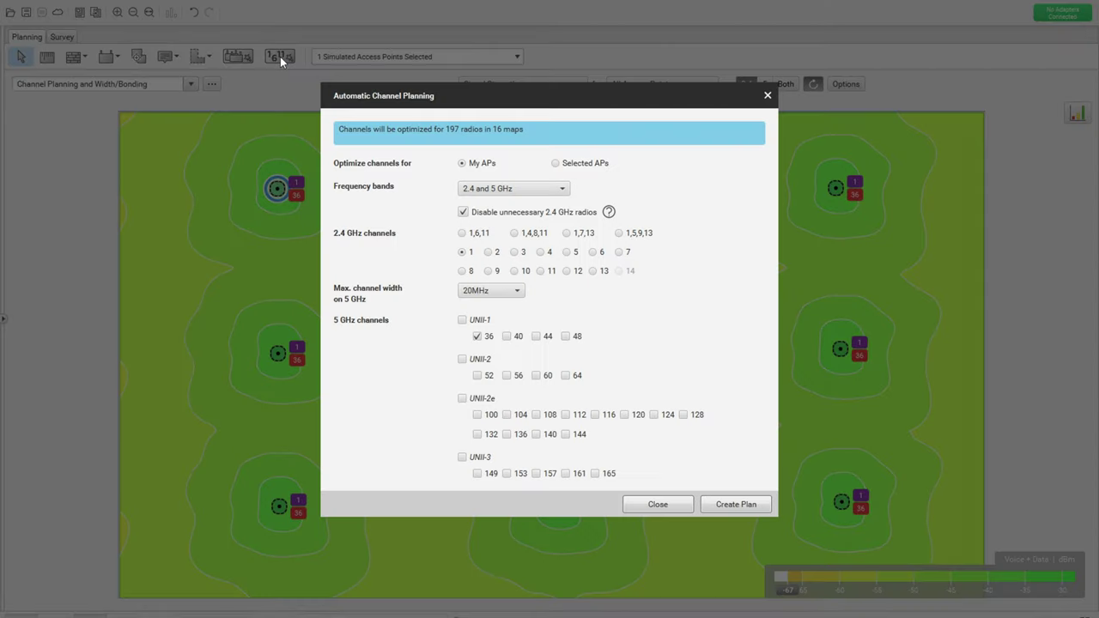
{"action": "left_click", "coordinate": [558, 189]}
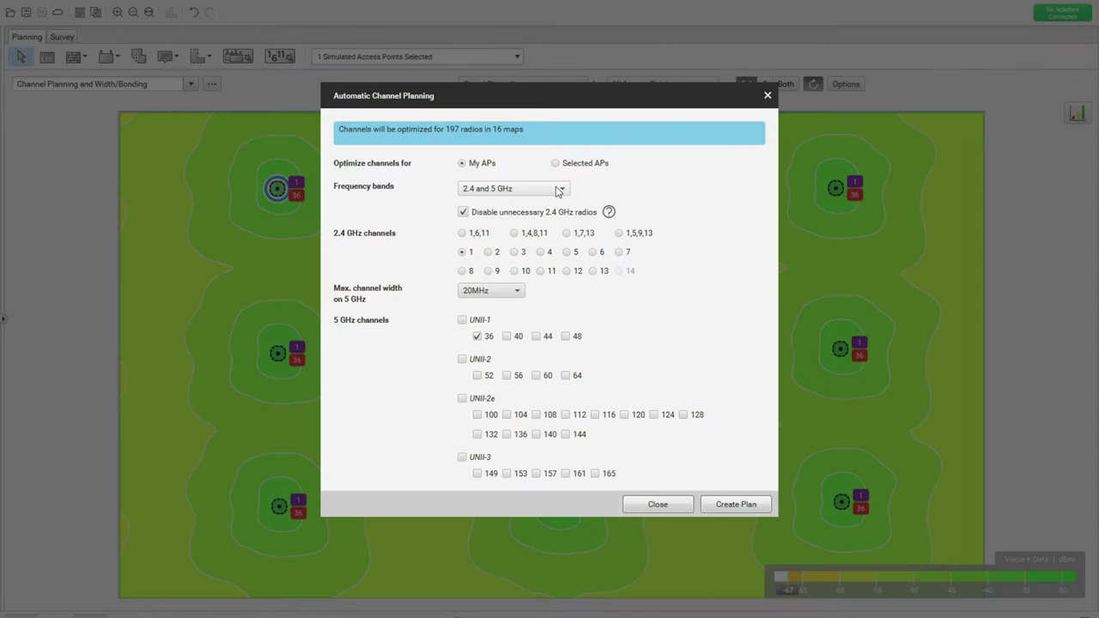
{"action": "left_click", "coordinate": [479, 221]}
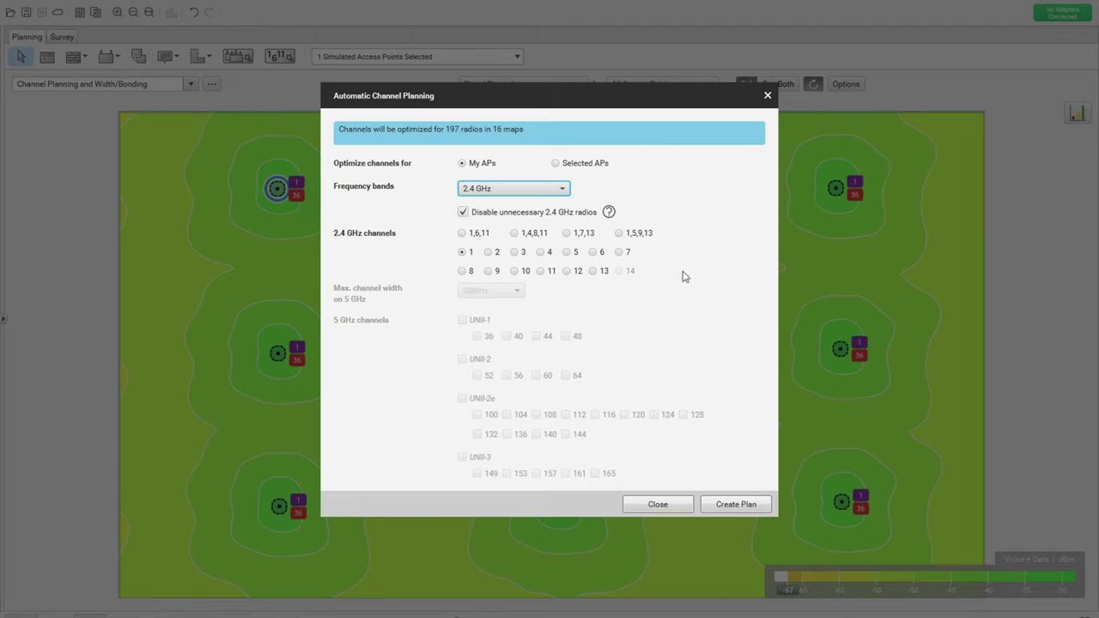
{"action": "key", "text": "Tab"}
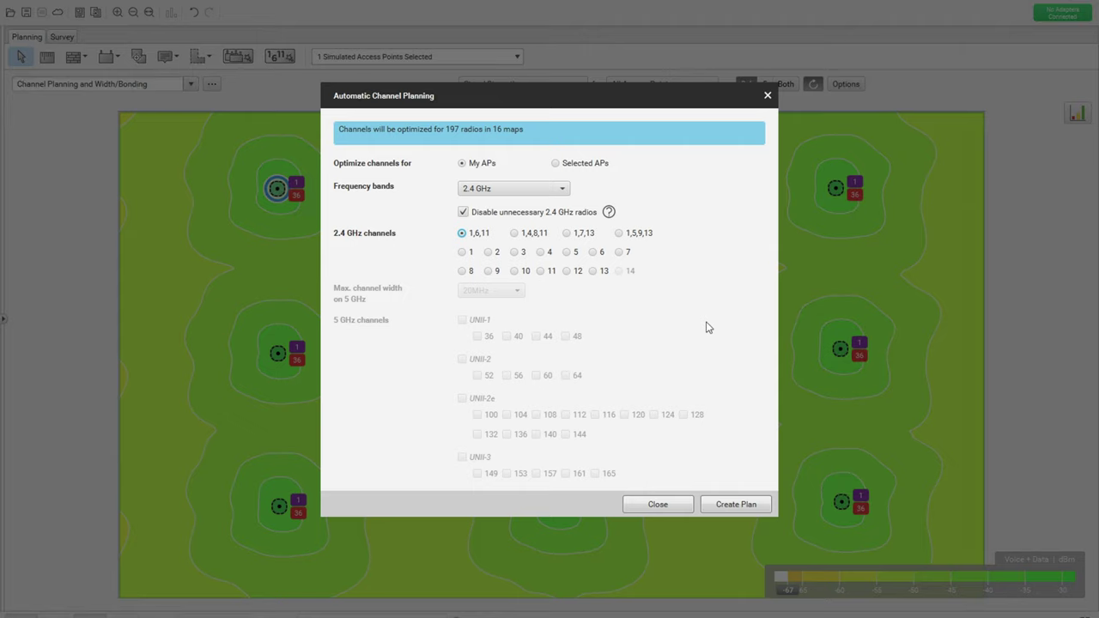
Compare the 1,4,8,11, 1,7,13 and 1,5,9,13 sets, then create the plan on 1,6,11.
{"action": "left_click", "coordinate": [515, 234]}
{"action": "left_click", "coordinate": [567, 233]}
{"action": "left_click", "coordinate": [620, 234]}
{"action": "left_click", "coordinate": [464, 237]}
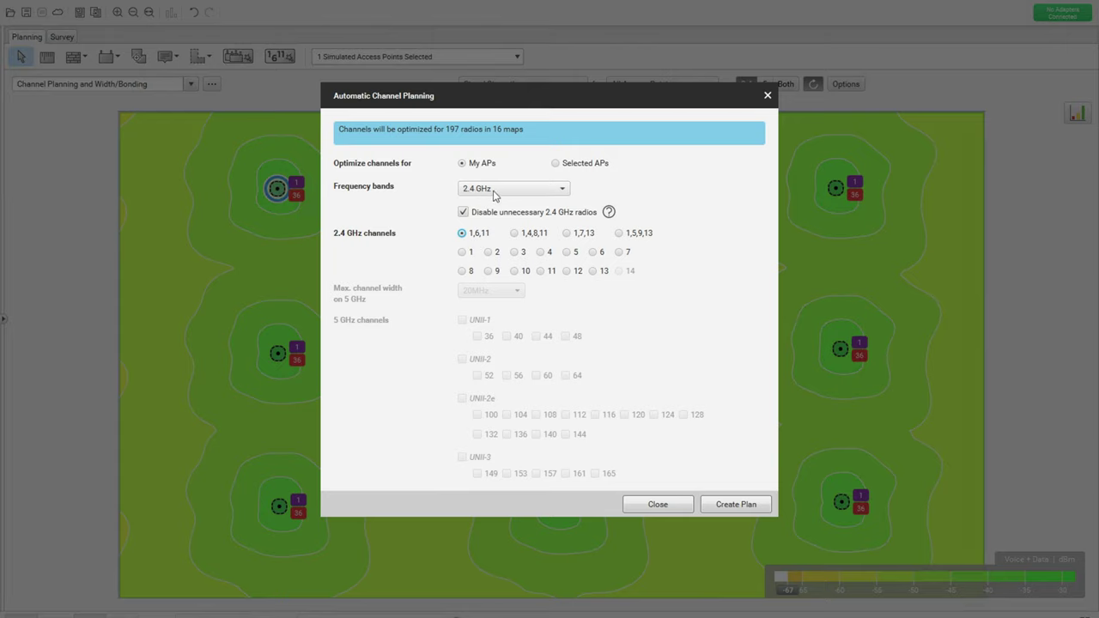
{"action": "left_click", "coordinate": [736, 505]}
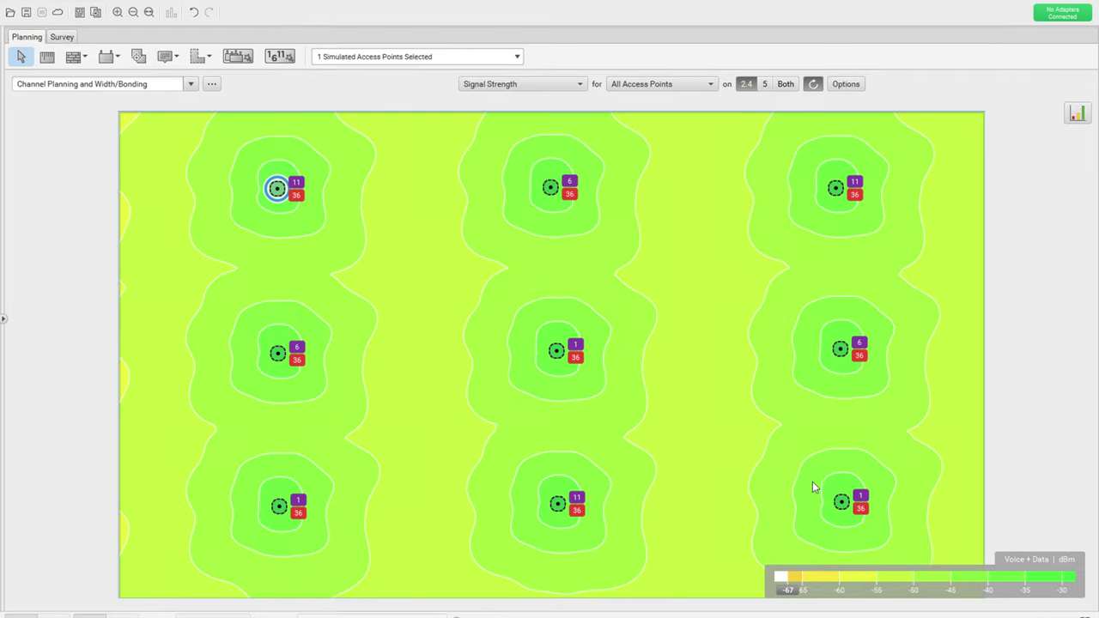
Create a new automatic channel plan using the 1,4,8,11 channel set.
{"action": "mouse_move", "coordinate": [812, 483]}
{"action": "left_click", "coordinate": [279, 56]}
{"action": "left_click", "coordinate": [515, 233]}
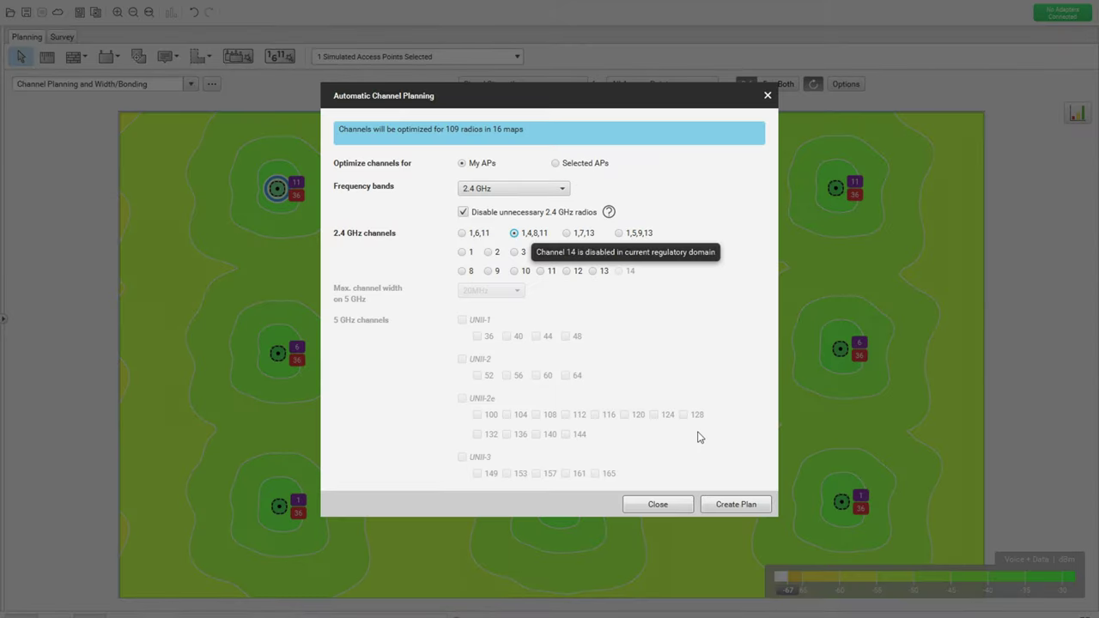
{"action": "left_click", "coordinate": [732, 507]}
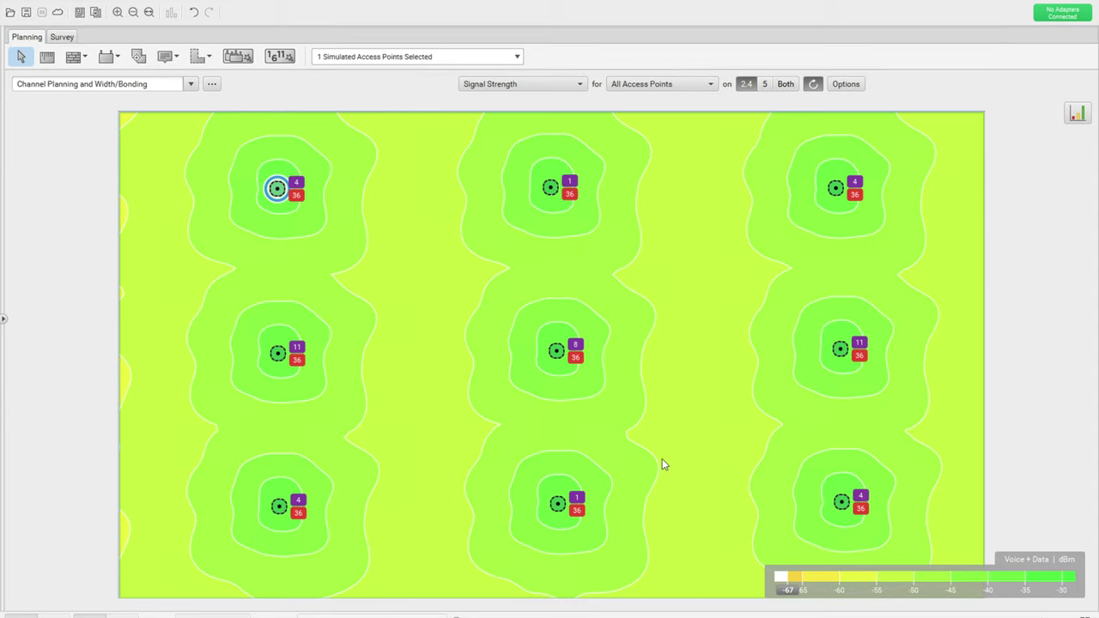
Check the heatmap signal readings and re-run channel planning for the 1, 7, 13 set.
{"action": "mouse_move", "coordinate": [662, 458]}
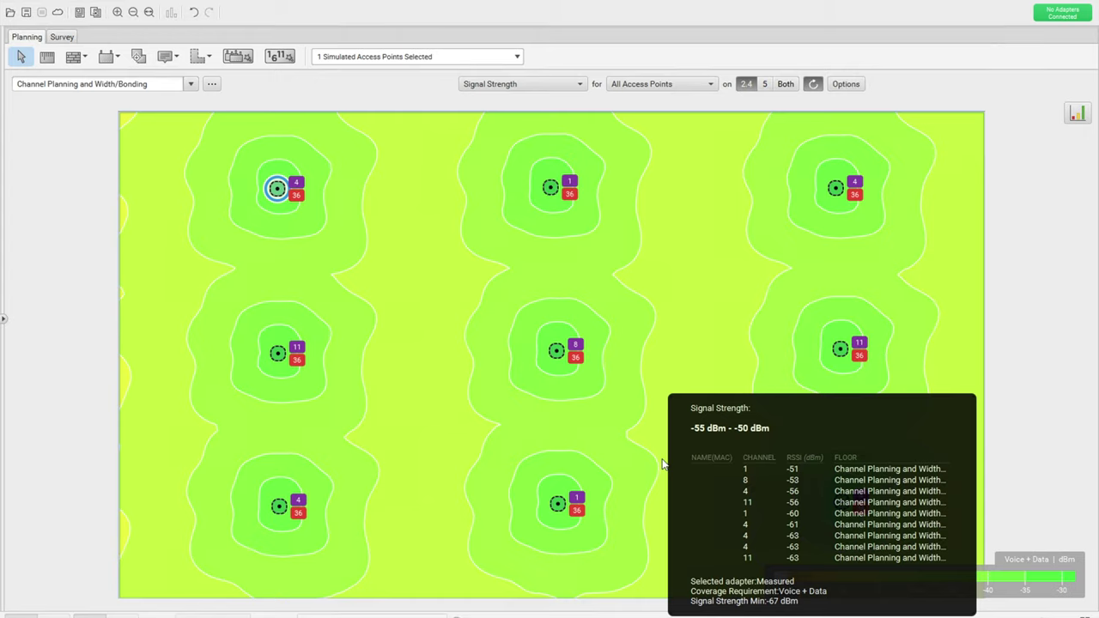
{"action": "left_click", "coordinate": [279, 57]}
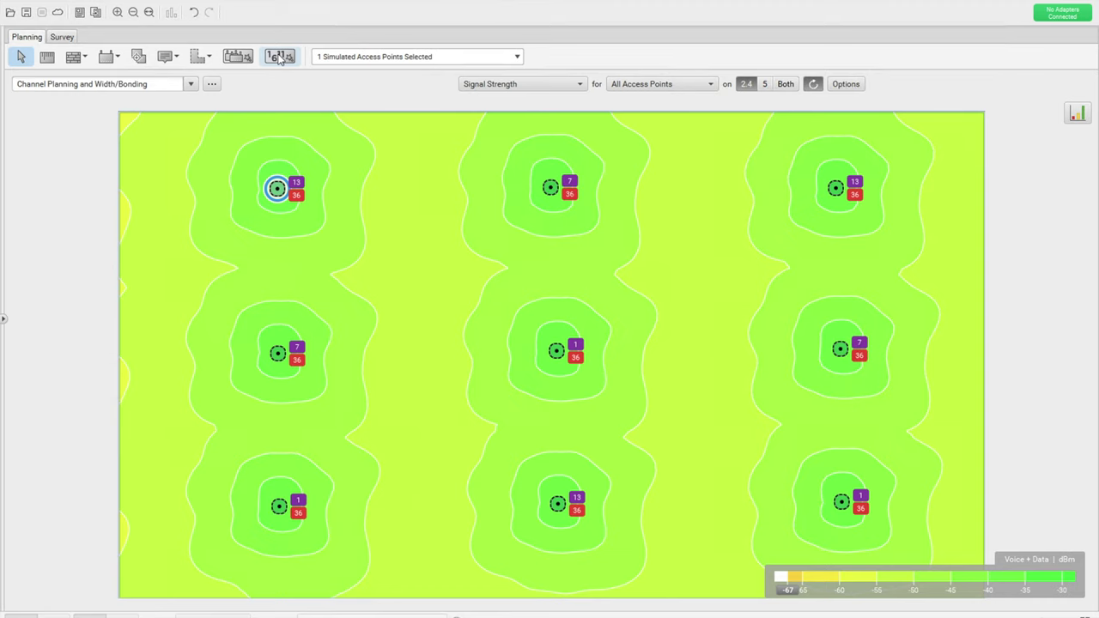
Reopen Automatic Channel Planning to replan 2.4 GHz on the 1,5,9,13 channel set.
{"action": "left_click", "coordinate": [279, 56]}
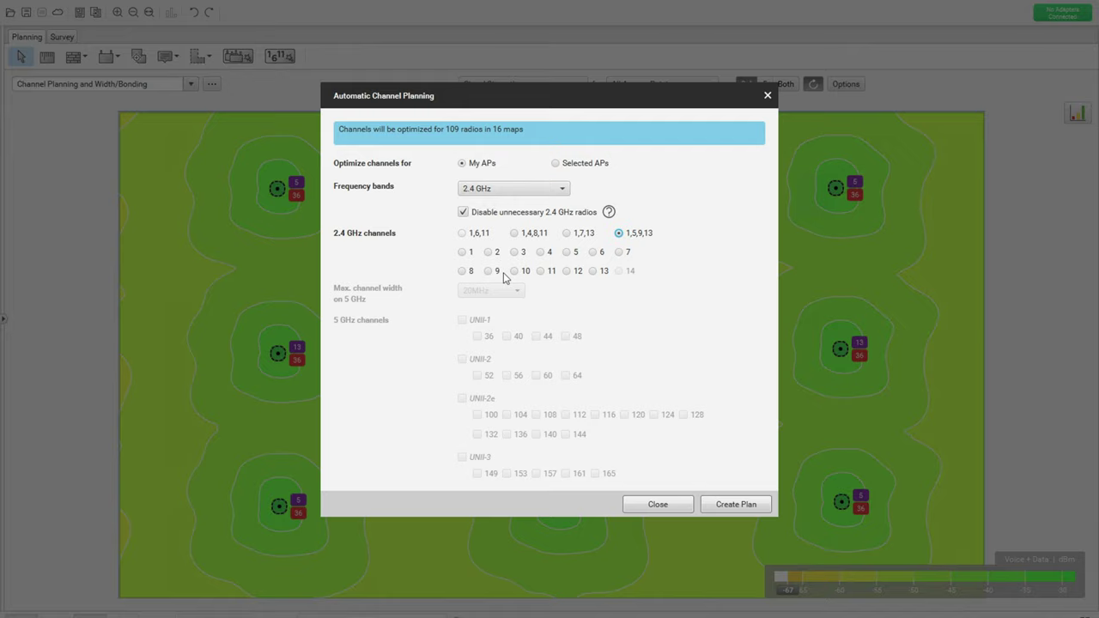
Restrict 2.4 GHz planning to channel 1 only, create the plan and close the dialog.
{"action": "left_click", "coordinate": [463, 253]}
{"action": "left_click", "coordinate": [638, 506]}
{"action": "left_click", "coordinate": [680, 506]}
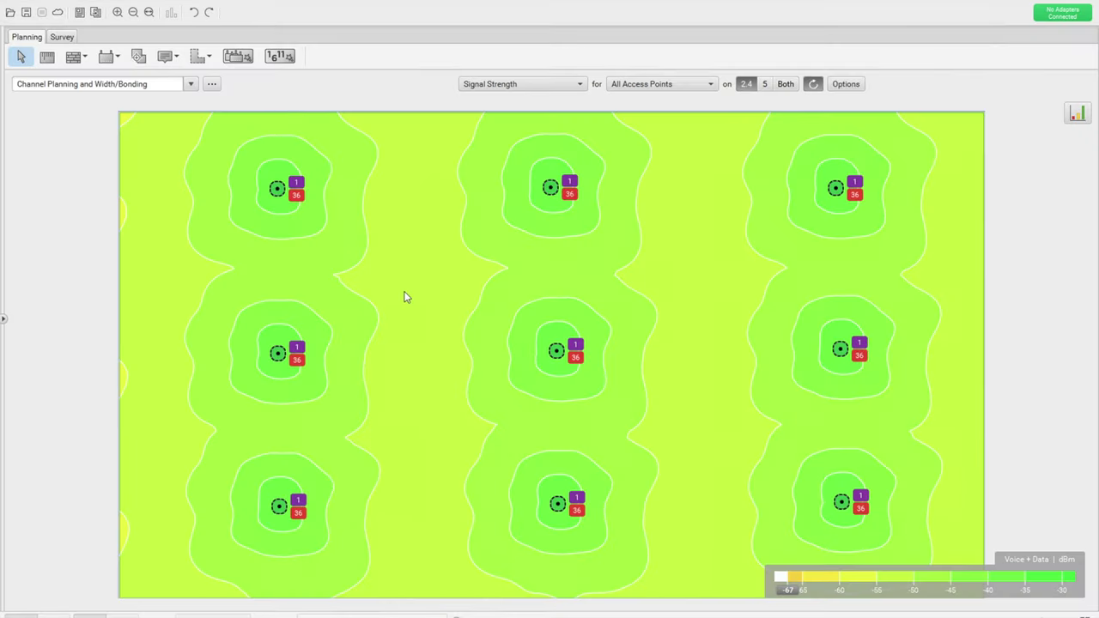
Open Edit Access Point for the top-left access point.
{"action": "left_click", "coordinate": [277, 190]}
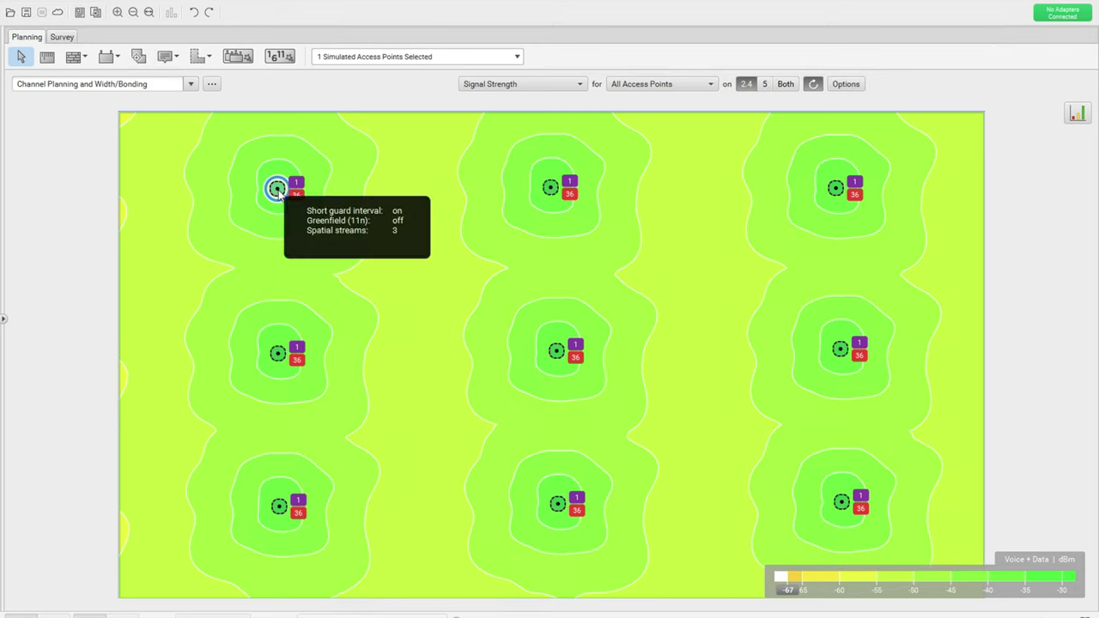
{"action": "right_click", "coordinate": [278, 191]}
{"action": "left_click", "coordinate": [310, 200]}
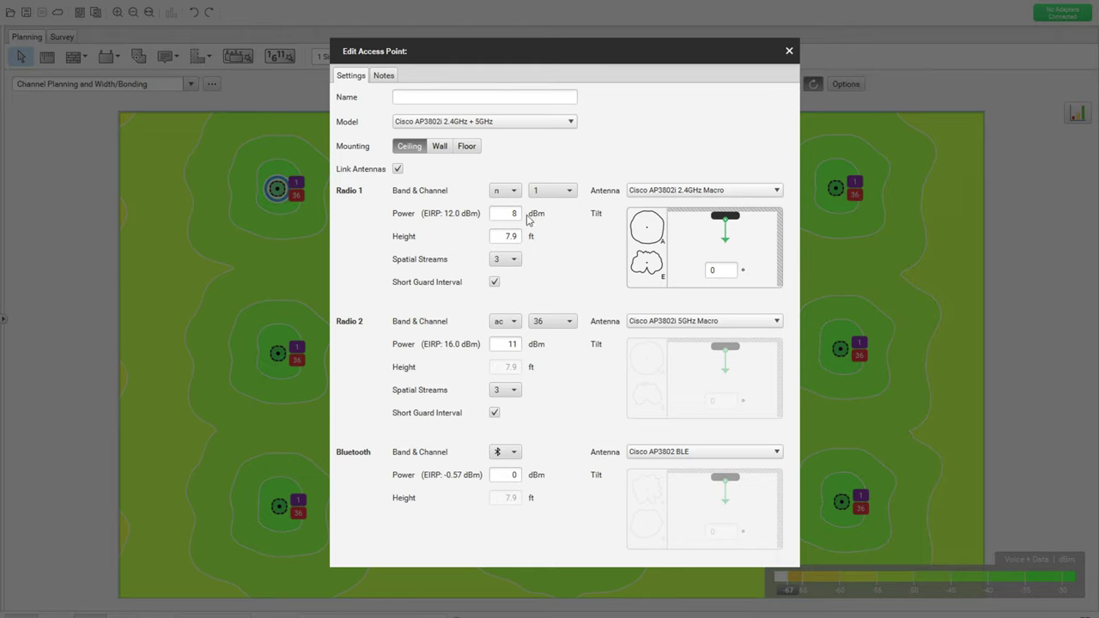
Keep Radio 1 on 802.11n, widen it to 40 MHz and move it to channel 9.
{"action": "left_click", "coordinate": [514, 190]}
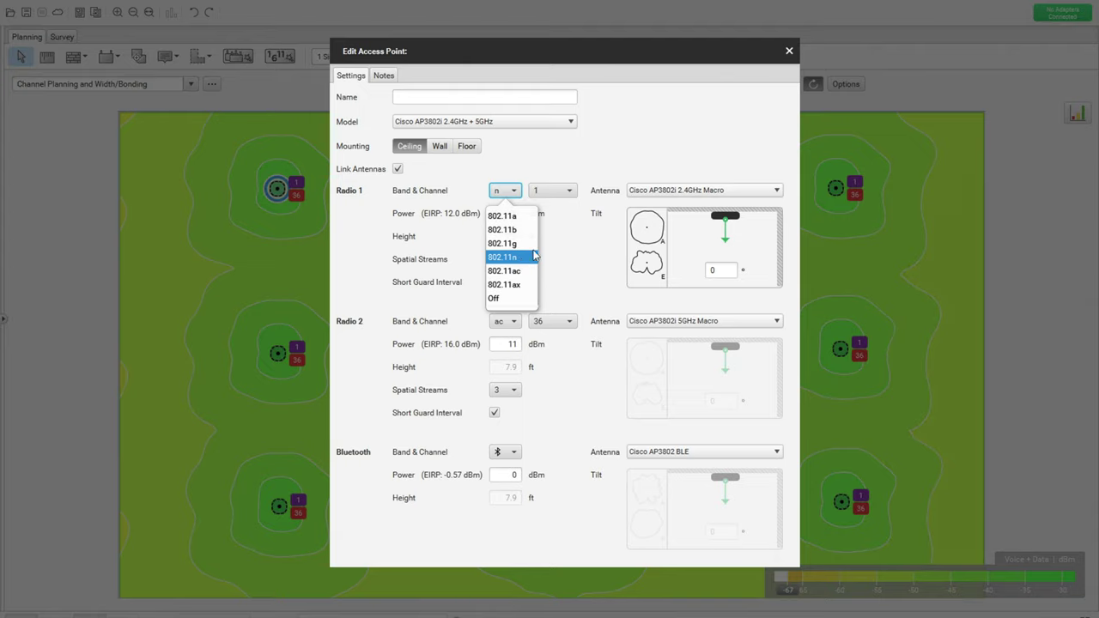
{"action": "left_click", "coordinate": [575, 248]}
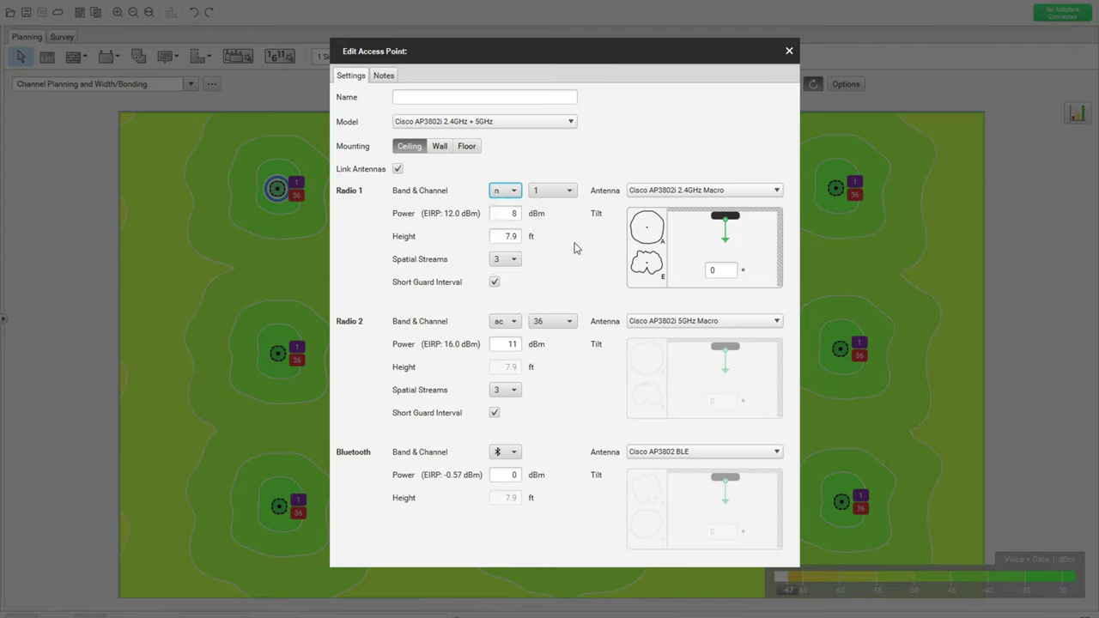
{"action": "left_click", "coordinate": [572, 194]}
{"action": "left_click", "coordinate": [604, 288]}
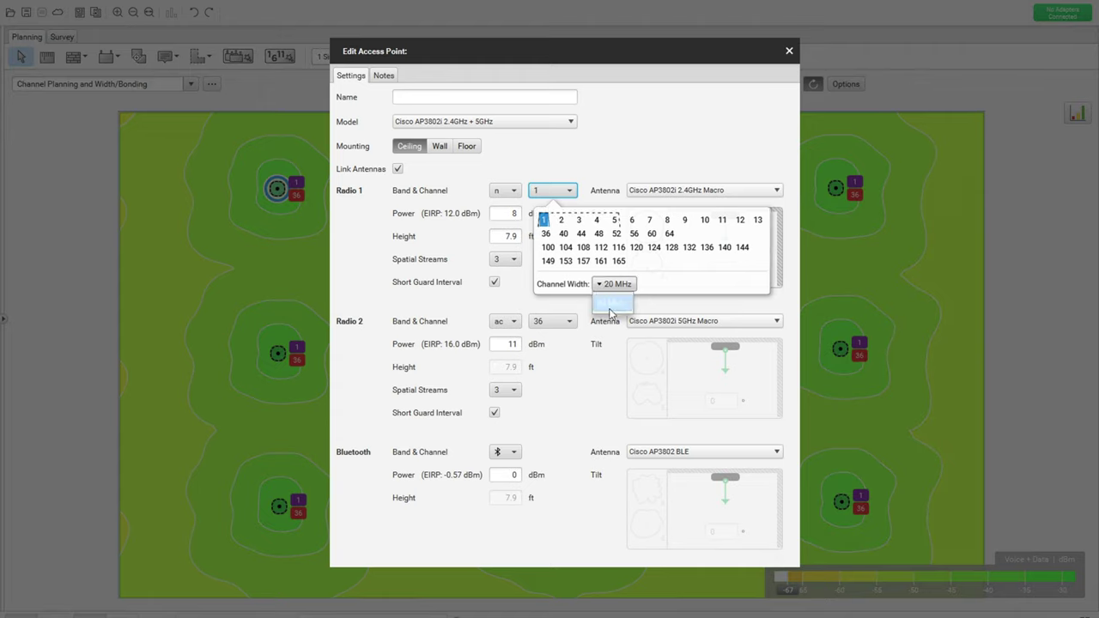
{"action": "left_click", "coordinate": [611, 304]}
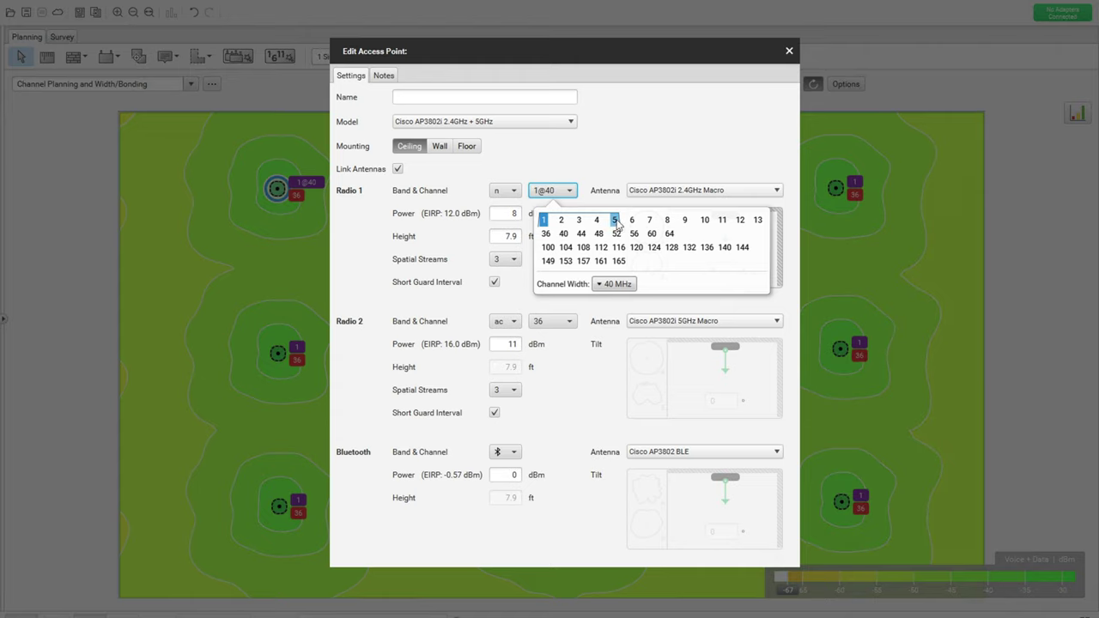
{"action": "left_click", "coordinate": [632, 221]}
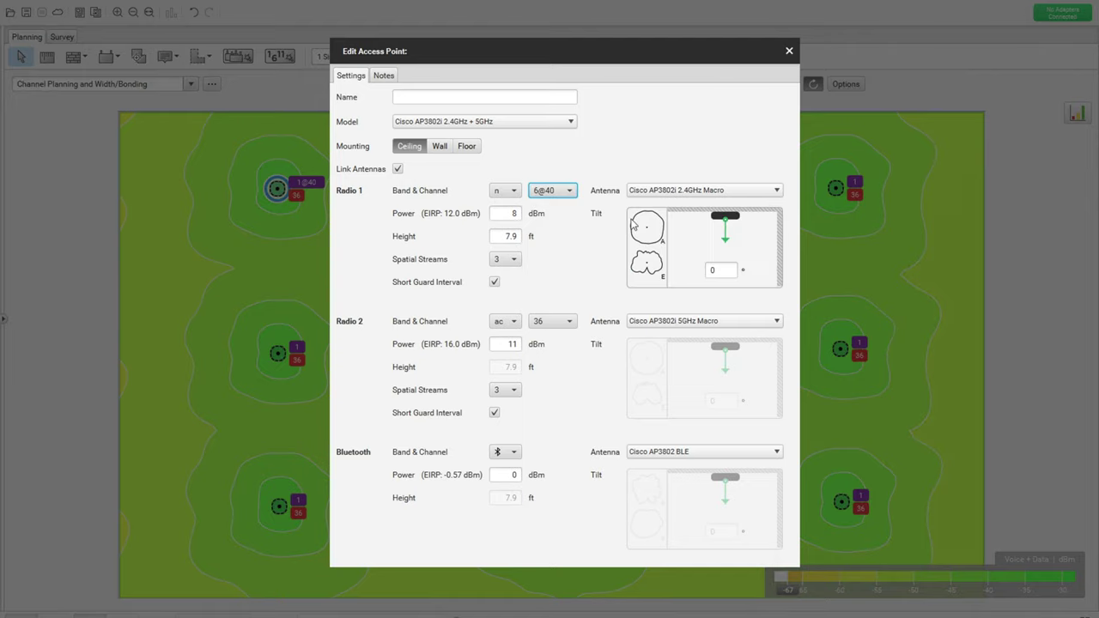
{"action": "left_click", "coordinate": [567, 196]}
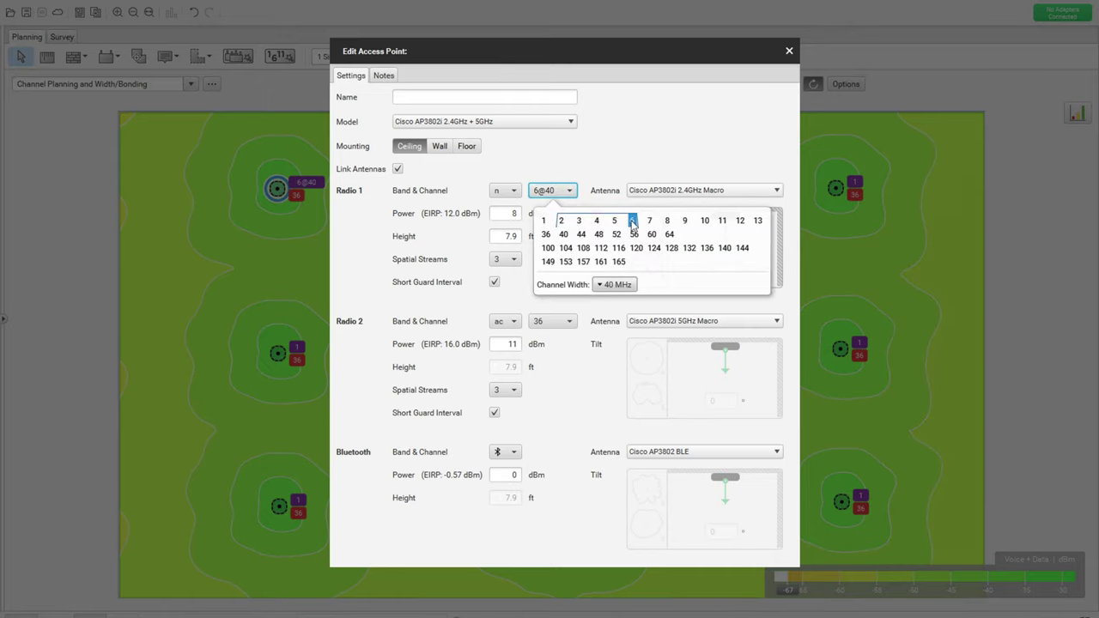
{"action": "left_click", "coordinate": [685, 222]}
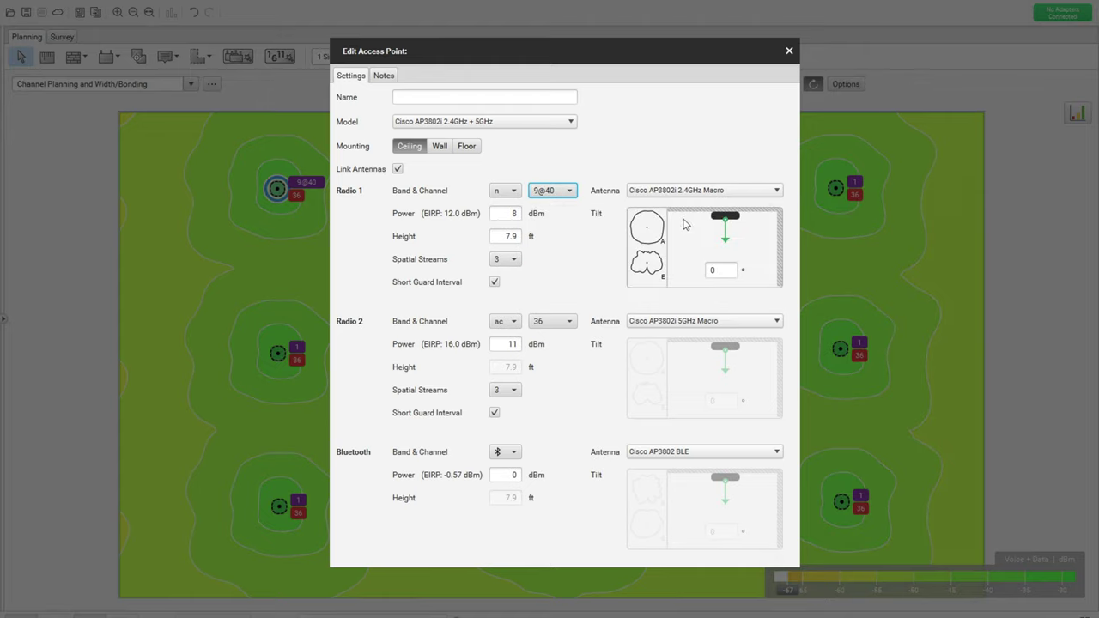
{"action": "left_click", "coordinate": [567, 192]}
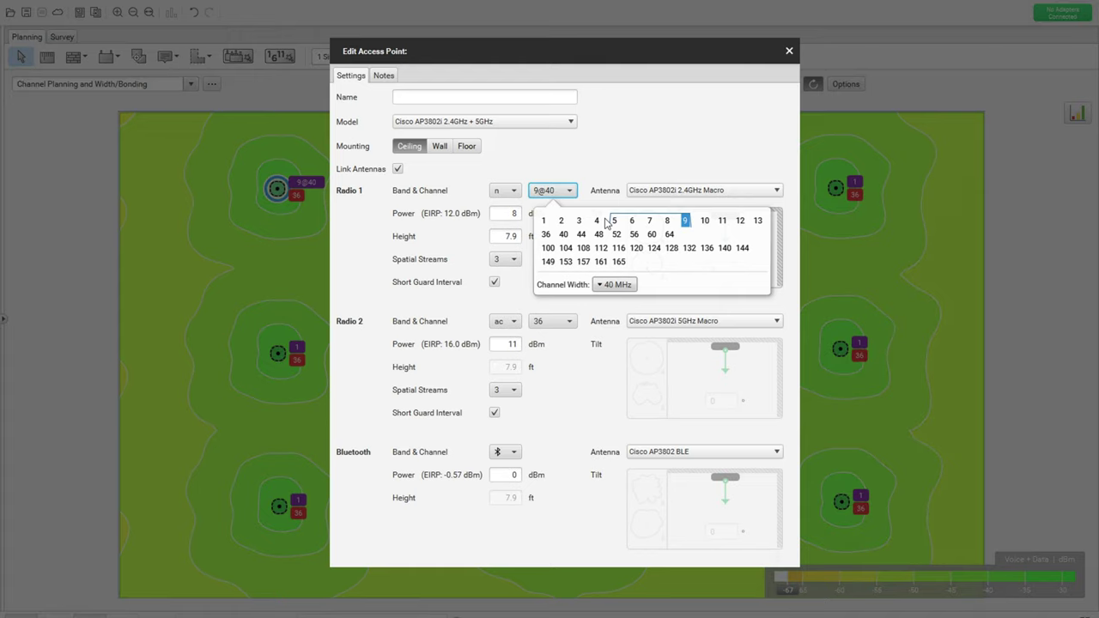
Set the 2.4 GHz radio's channel width back to 20 MHz on channel 9.
{"action": "left_click", "coordinate": [600, 289]}
{"action": "left_click", "coordinate": [602, 303]}
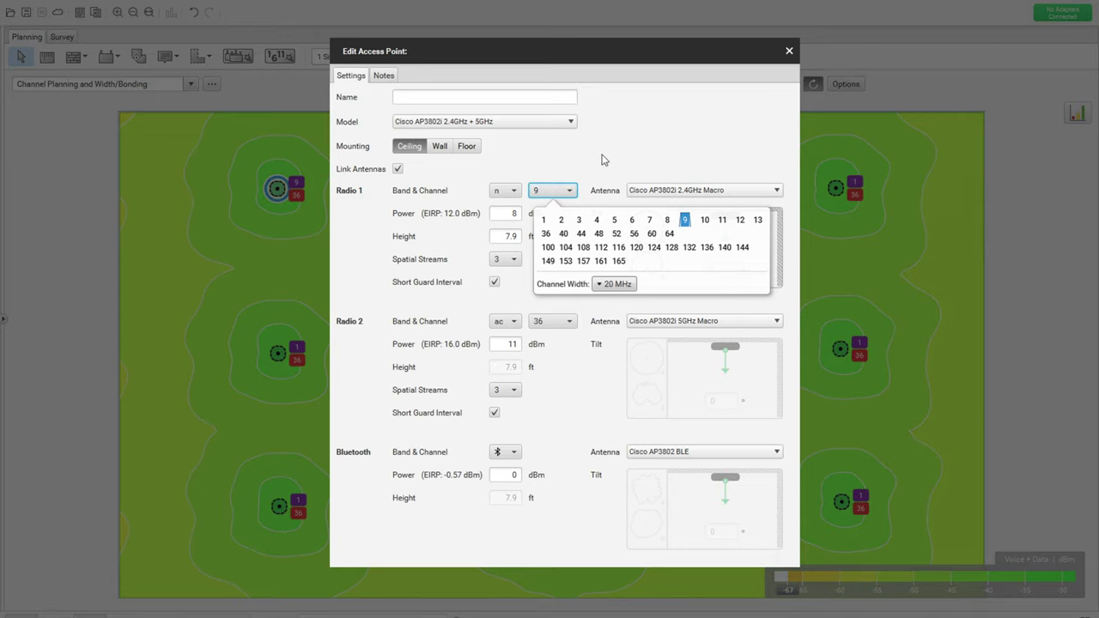
Close Edit Access Point and reopen Automatic Channel Planning for 5 GHz.
{"action": "left_click", "coordinate": [790, 53]}
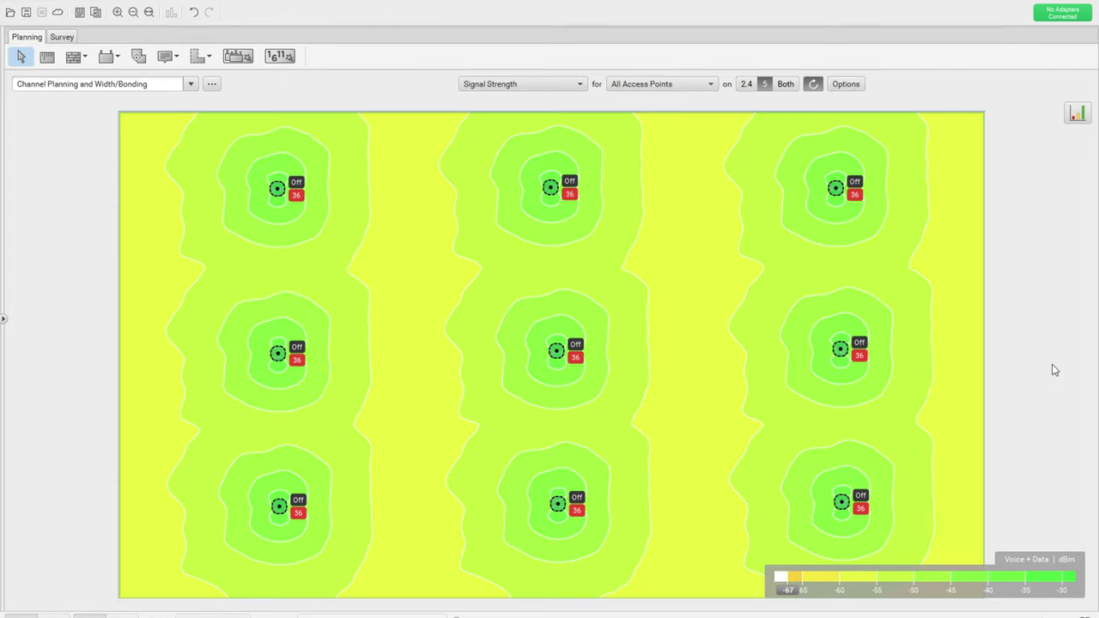
{"action": "left_click", "coordinate": [277, 59]}
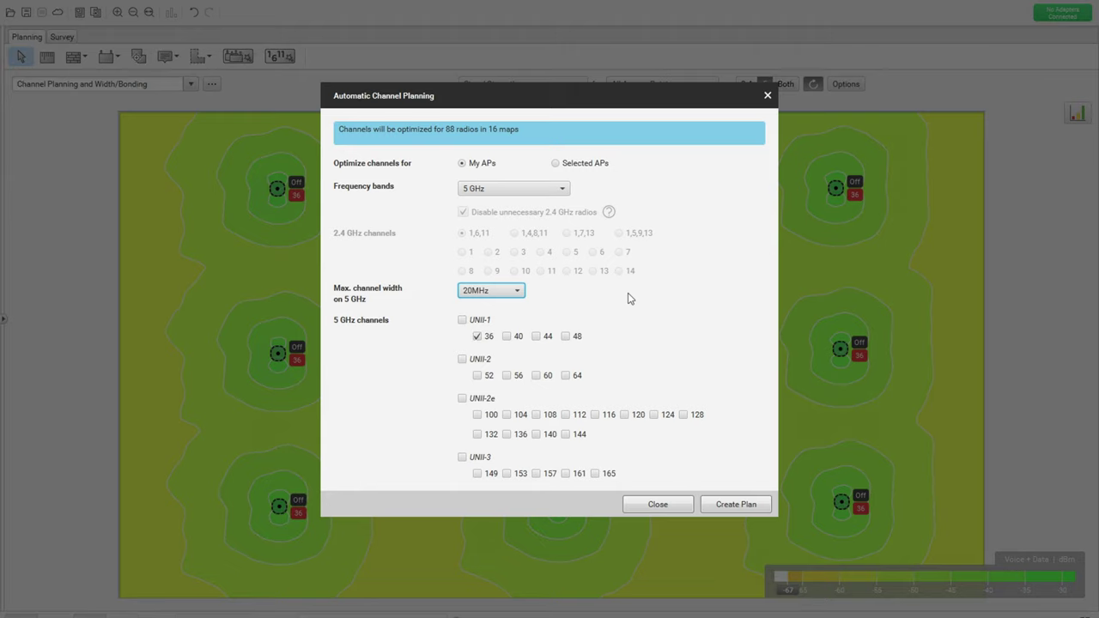
Create a 5 GHz plan from UNII-1, UNII-2 and UNII-3, leaving UNII-2e excluded.
{"action": "left_click", "coordinate": [462, 320]}
{"action": "left_click", "coordinate": [462, 361]}
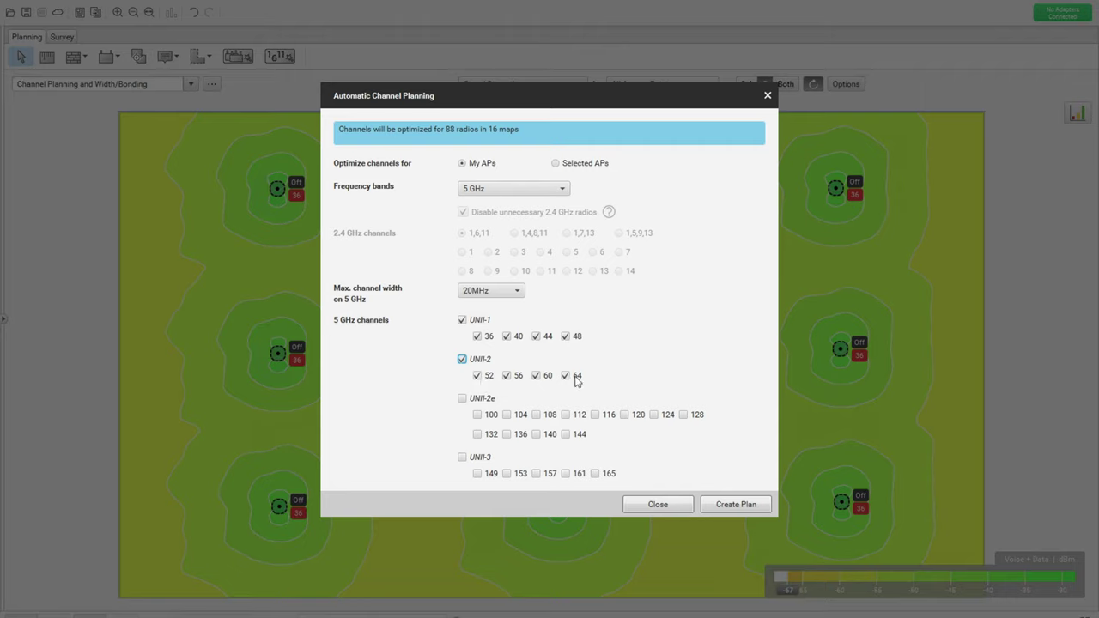
{"action": "left_click", "coordinate": [462, 399]}
{"action": "left_click", "coordinate": [462, 399]}
{"action": "left_click", "coordinate": [462, 457]}
{"action": "left_click", "coordinate": [735, 507]}
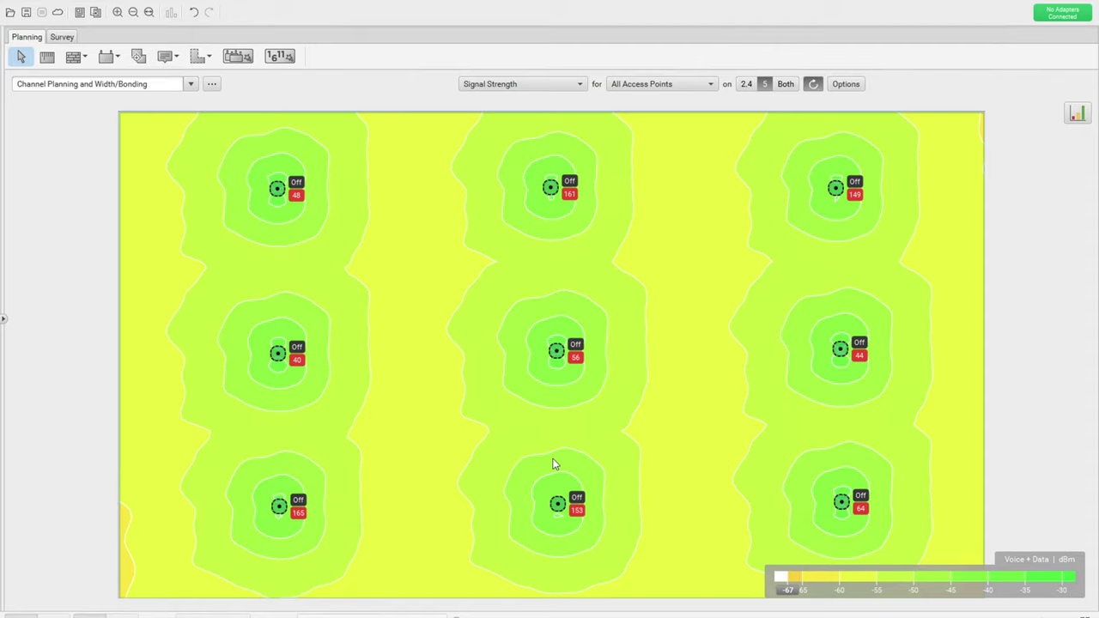
Inspect the 5 GHz heatmap signal info, then open the top-left access point's context menu.
{"action": "mouse_move", "coordinate": [554, 464]}
{"action": "mouse_move", "coordinate": [720, 409]}
{"action": "right_click", "coordinate": [278, 191]}
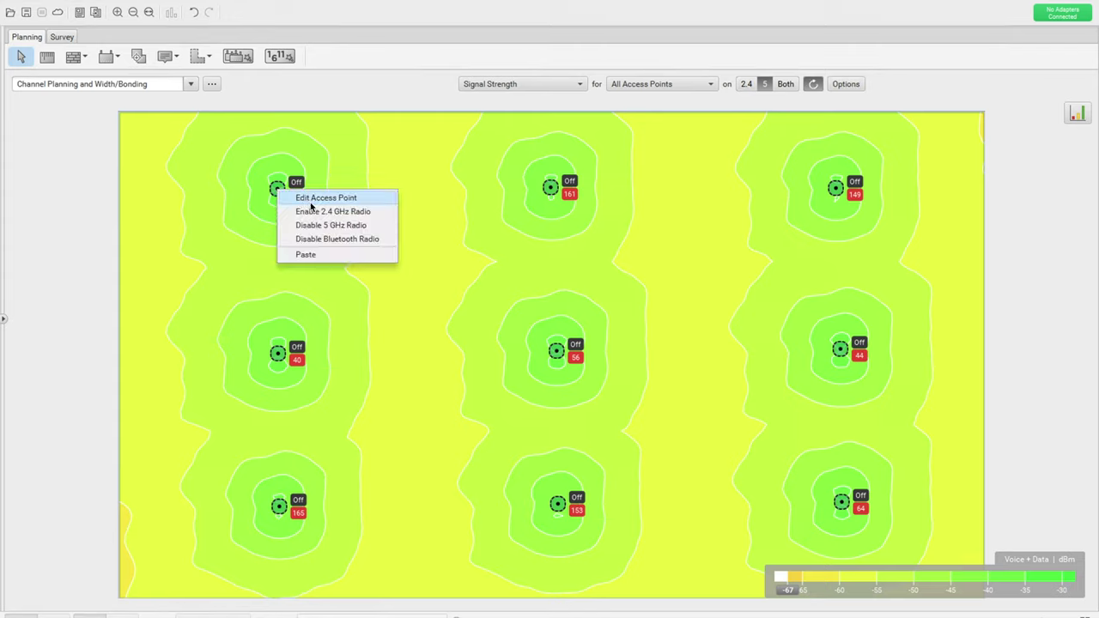
In the top-left access point's settings, set the 5 GHz radio to channel 36 at 40 MHz.
{"action": "left_click", "coordinate": [313, 200]}
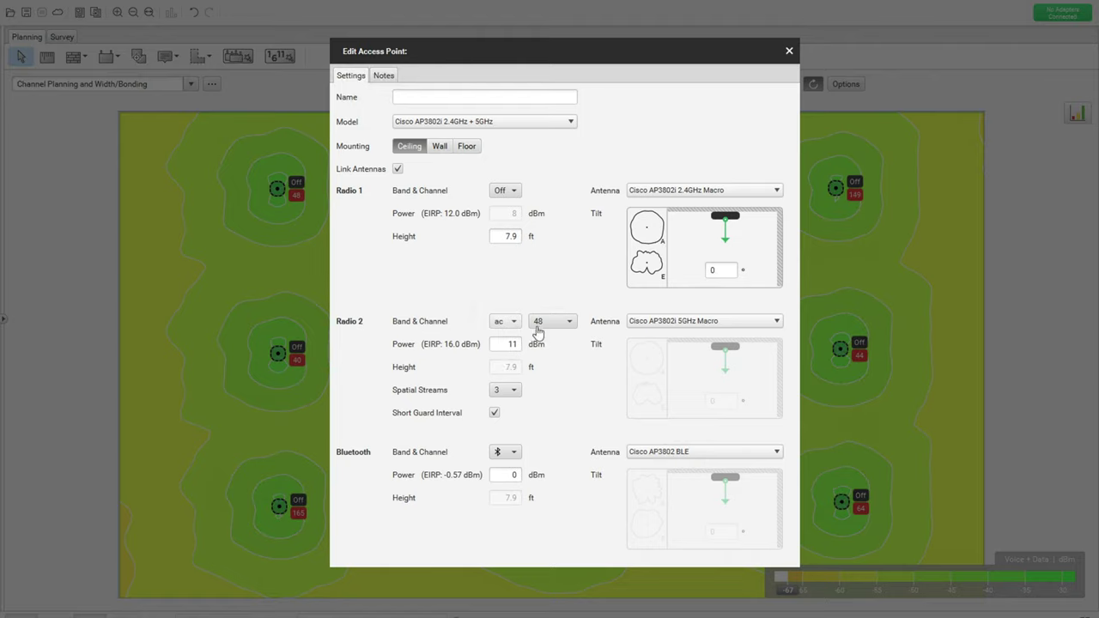
{"action": "left_click", "coordinate": [571, 322]}
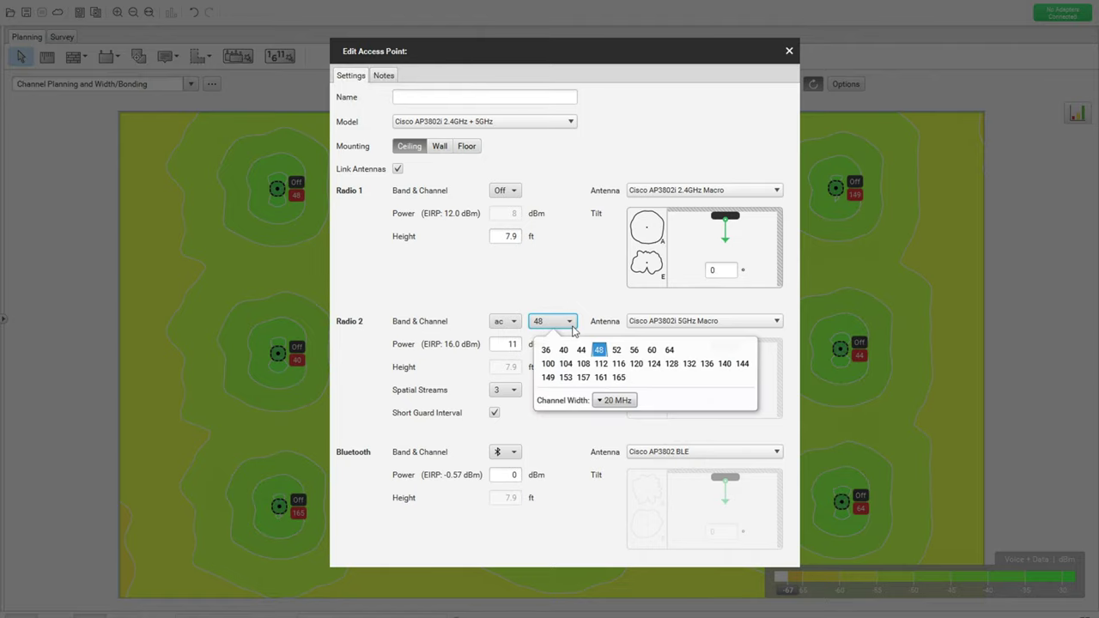
{"action": "left_click", "coordinate": [600, 402]}
{"action": "left_click", "coordinate": [605, 418]}
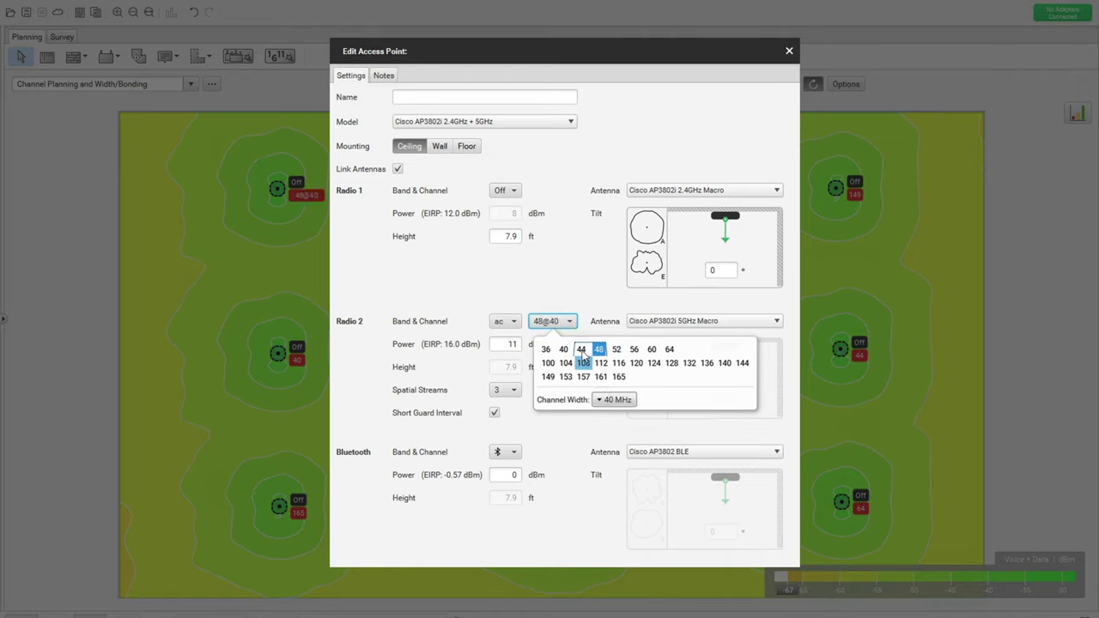
{"action": "left_click", "coordinate": [546, 350]}
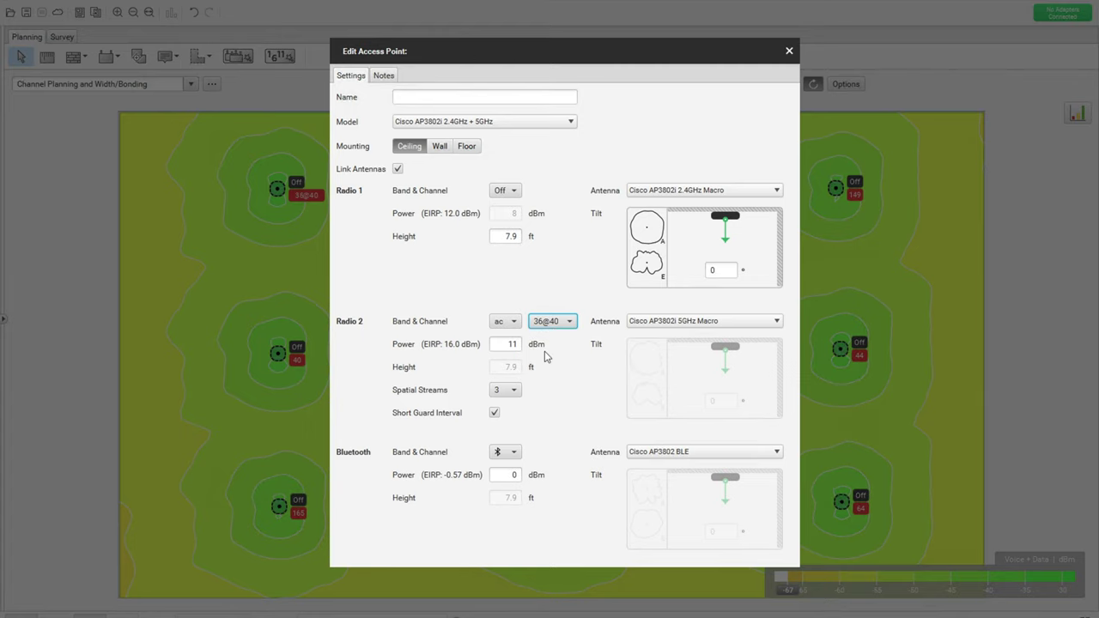
Move the 40 MHz 5 GHz radio to channel 136.
{"action": "left_click", "coordinate": [568, 323]}
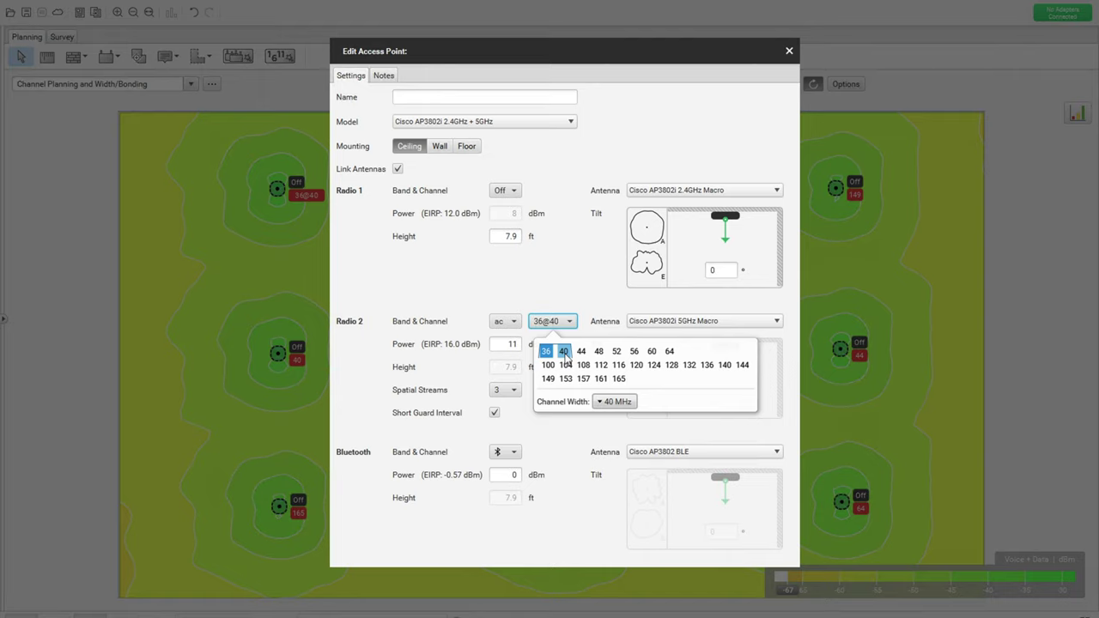
{"action": "left_click", "coordinate": [706, 367]}
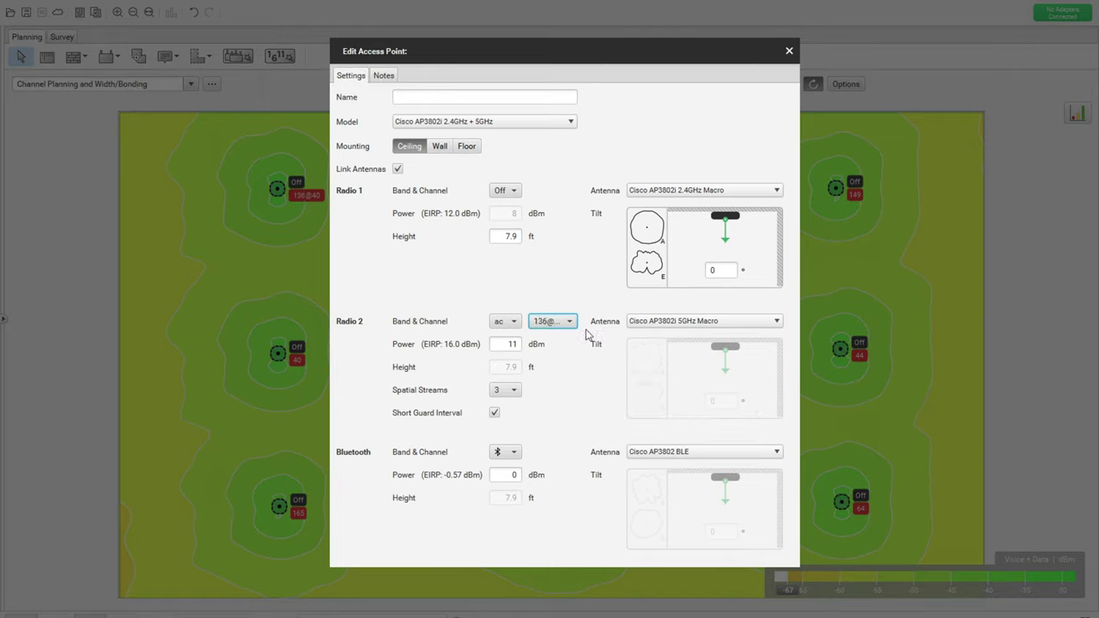
{"action": "left_click", "coordinate": [569, 322]}
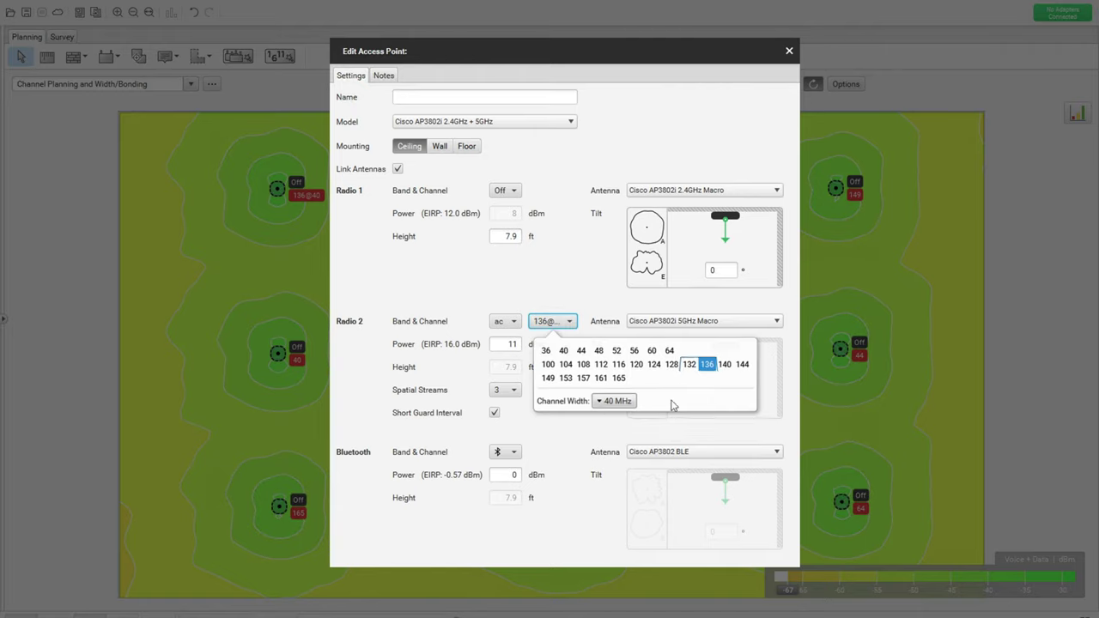
{"action": "left_click", "coordinate": [600, 402]}
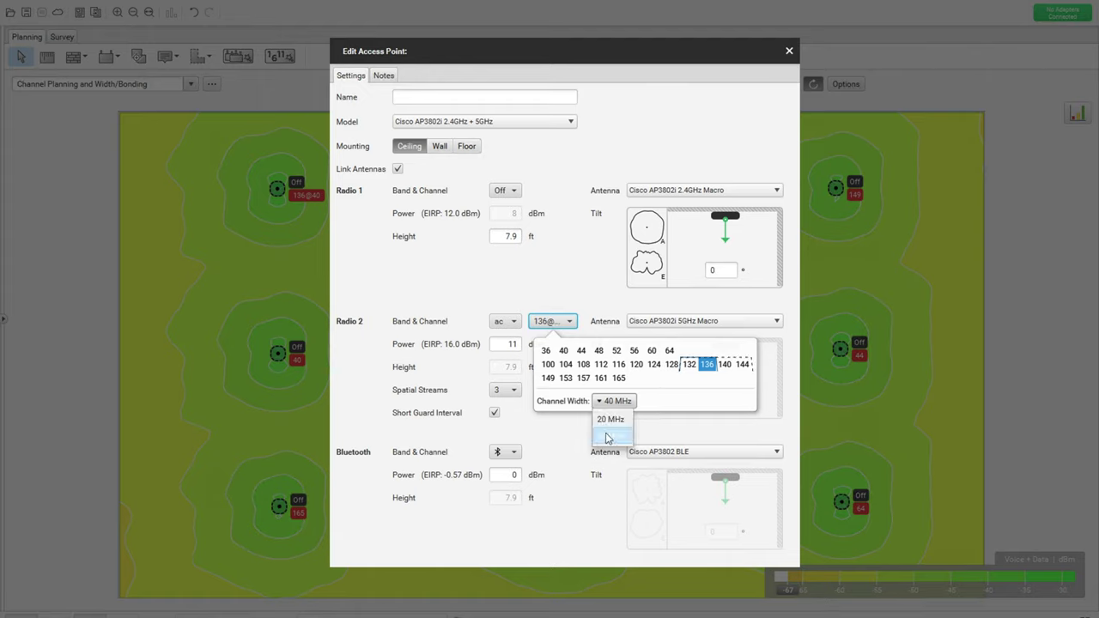
Put the 5 GHz radio on channel 36 at 80 MHz, then widen it to 160 MHz.
{"action": "left_click", "coordinate": [609, 438]}
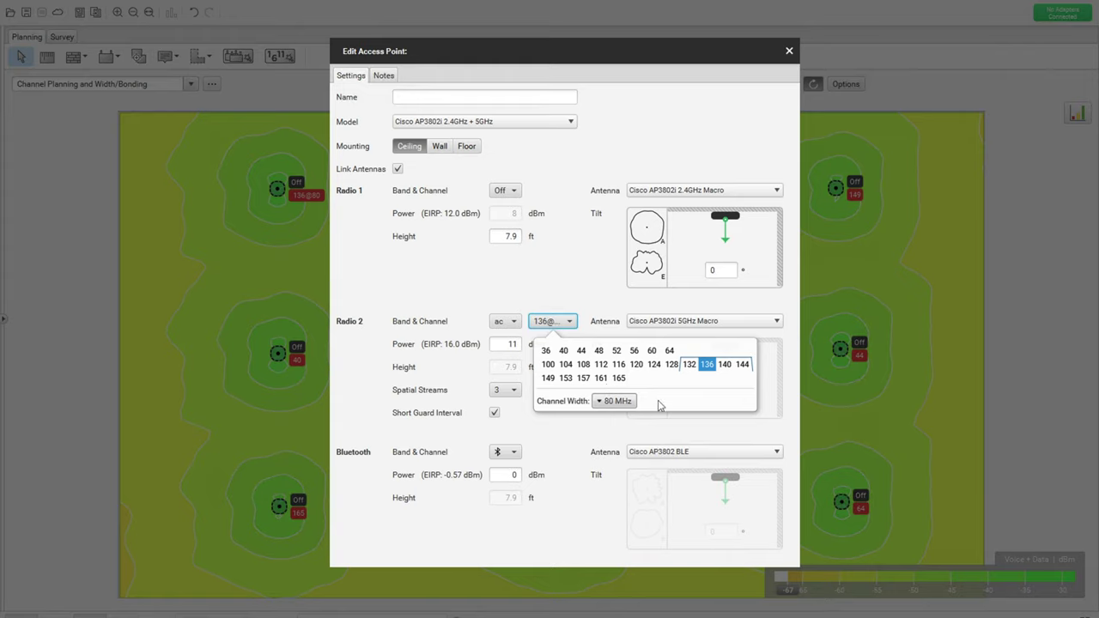
{"action": "left_click", "coordinate": [689, 368]}
{"action": "left_click", "coordinate": [546, 351]}
{"action": "left_click", "coordinate": [564, 321]}
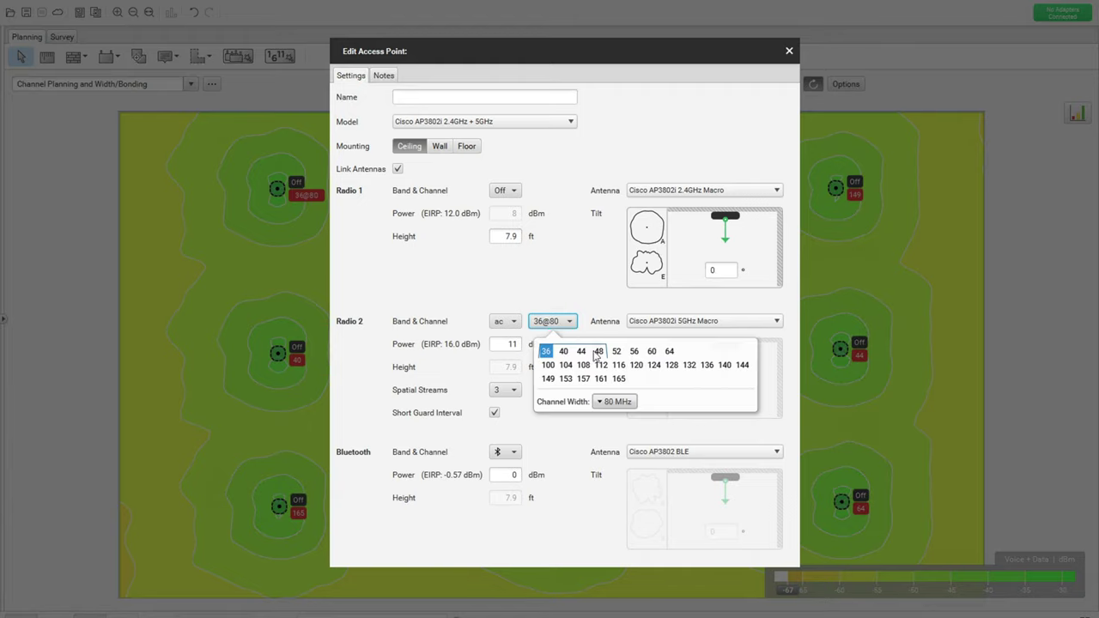
{"action": "left_click", "coordinate": [600, 403]}
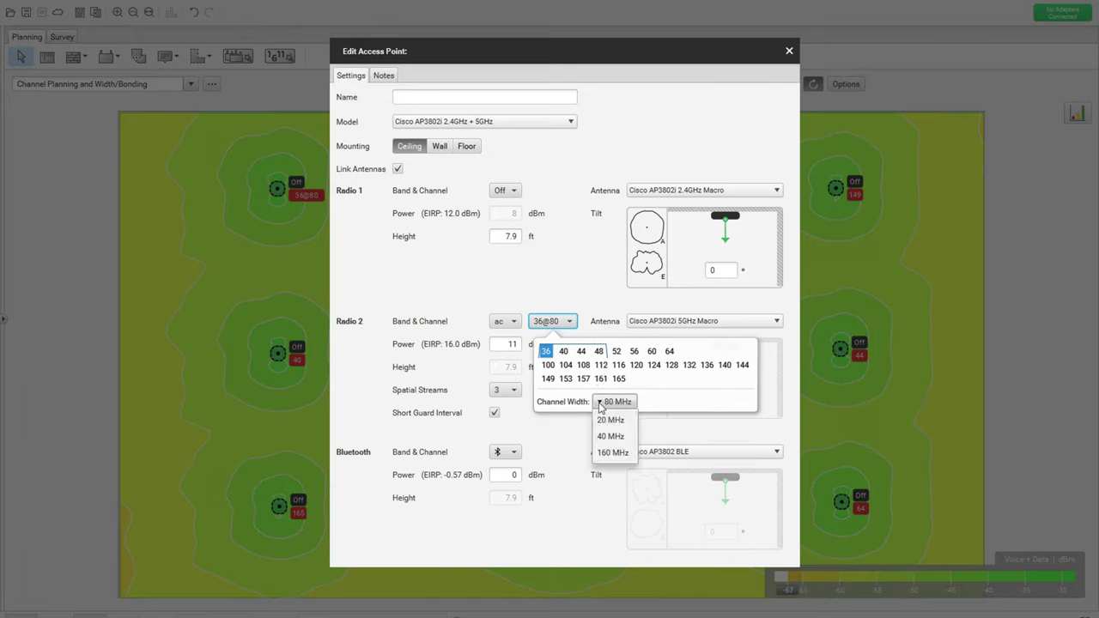
{"action": "left_click", "coordinate": [609, 457]}
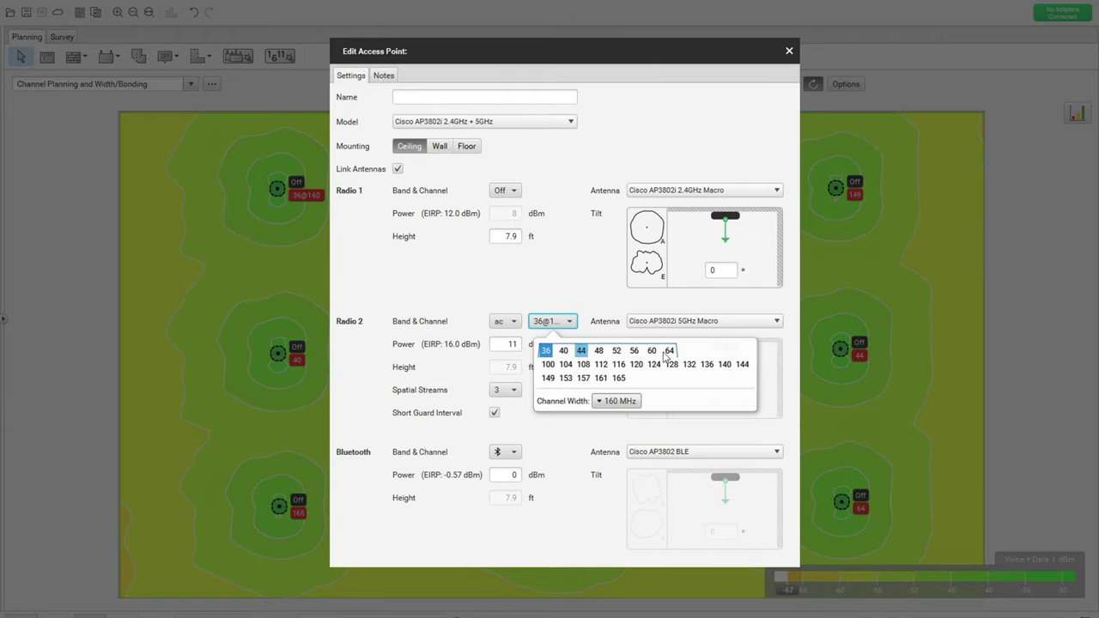
Move the 160 MHz channel to 100, browse the channel blocks, then pick channel 149.
{"action": "left_click", "coordinate": [549, 365]}
{"action": "left_click", "coordinate": [559, 324]}
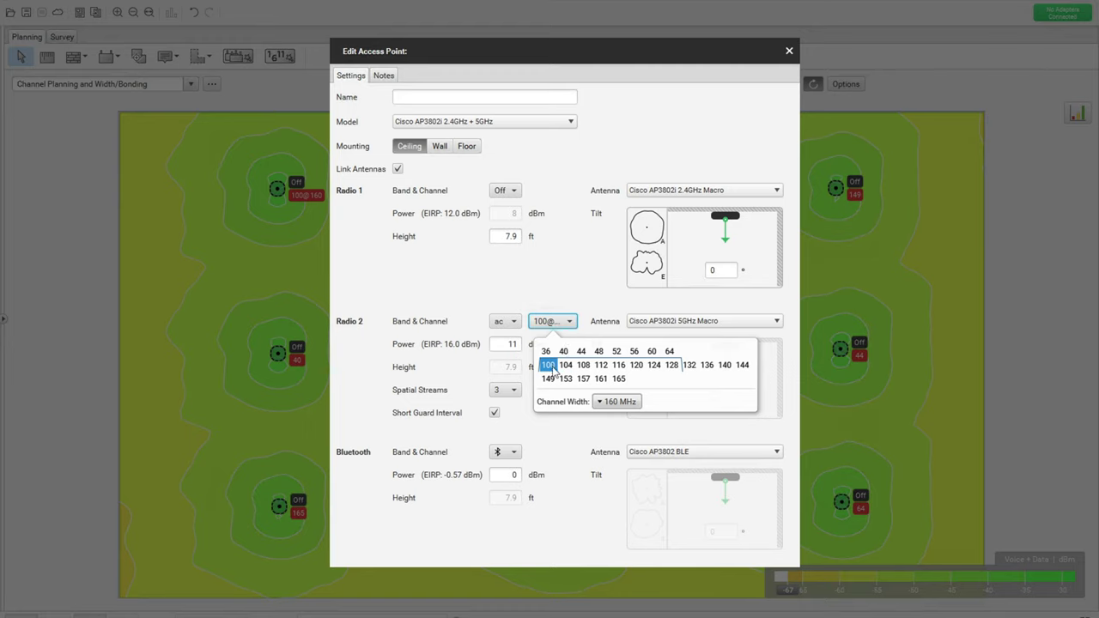
{"action": "key", "text": "Right"}
{"action": "key", "text": "Right"}
{"action": "key", "text": "Right"}
{"action": "key", "text": "Right"}
{"action": "key", "text": "Right"}
{"action": "key", "text": "Left"}
{"action": "key", "text": "Left"}
{"action": "left_click", "coordinate": [548, 378]}
{"action": "left_click", "coordinate": [569, 321]}
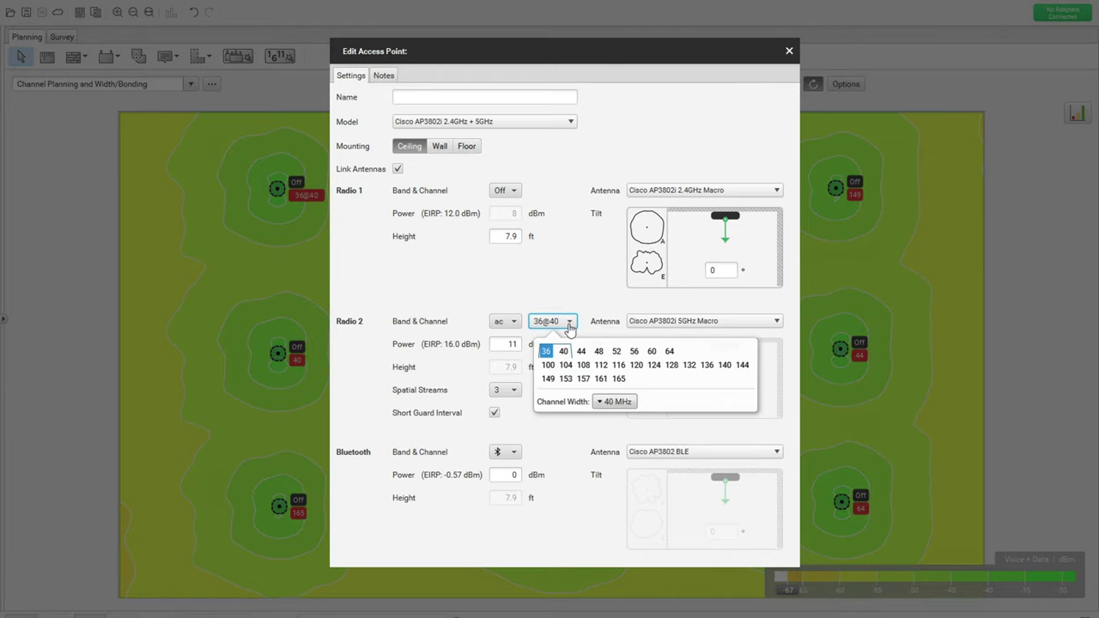
Review the Channel Width options for the radio on channel 36 at 40 MHz.
{"action": "left_click", "coordinate": [603, 402]}
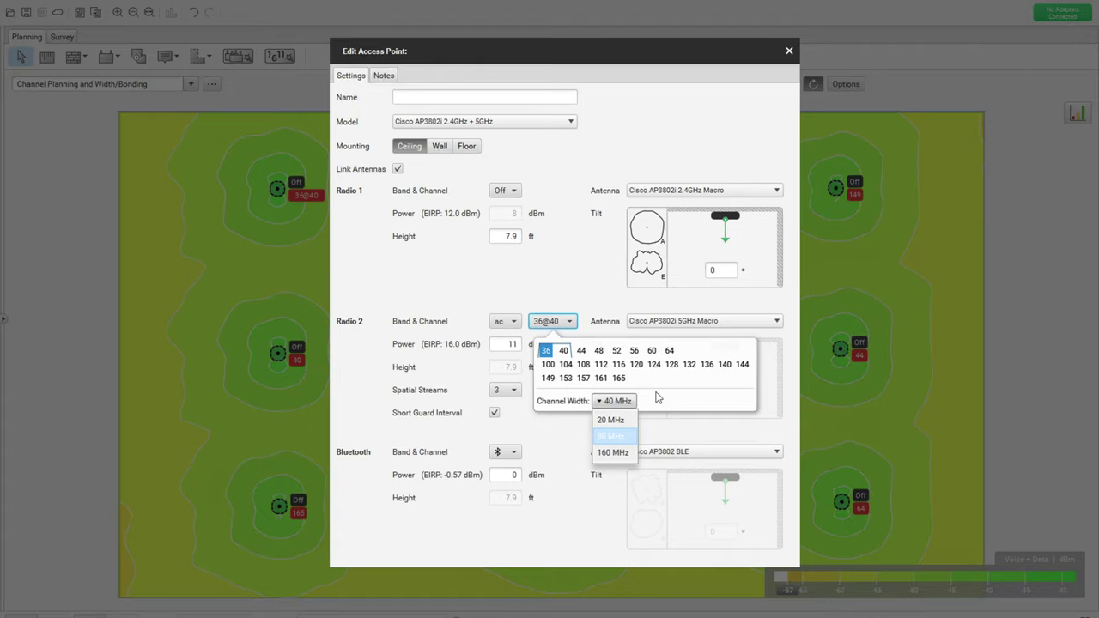
Close Edit Access Point and tick UNII-1 and UNII-2 in Automatic Channel Planning.
{"action": "left_click", "coordinate": [790, 53]}
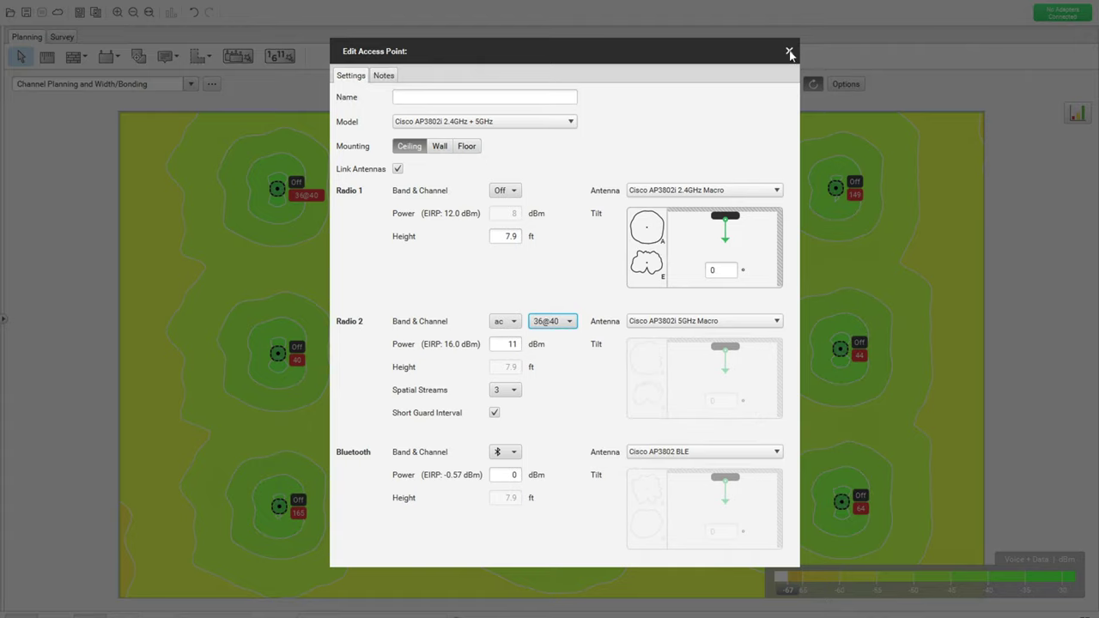
{"action": "left_click", "coordinate": [790, 52]}
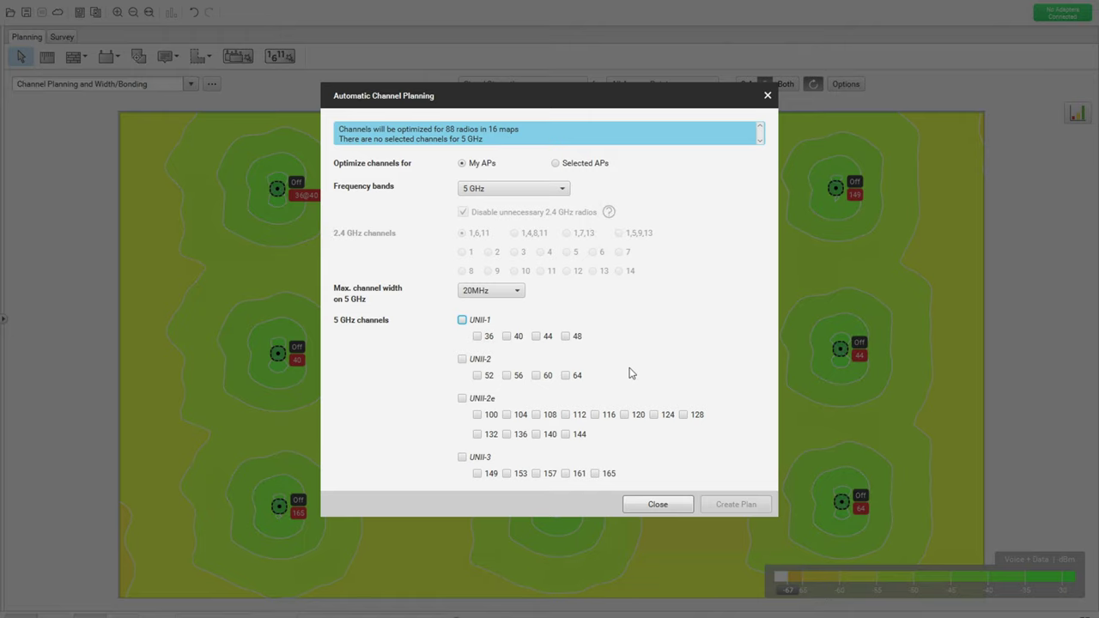
{"action": "left_click", "coordinate": [462, 319]}
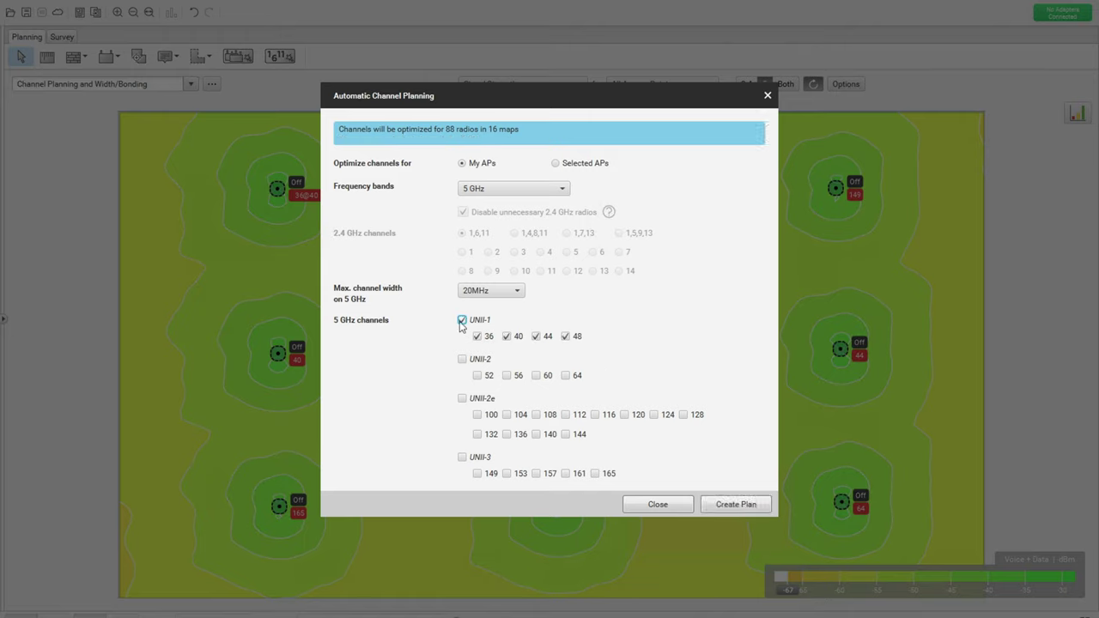
{"action": "left_click", "coordinate": [462, 359]}
{"action": "left_click", "coordinate": [463, 359]}
{"action": "left_click", "coordinate": [462, 320]}
{"action": "left_click", "coordinate": [462, 320]}
{"action": "left_click", "coordinate": [462, 359]}
Tick UNII-3 to add channels 149 through 165 to the plan.
{"action": "left_click", "coordinate": [462, 456]}
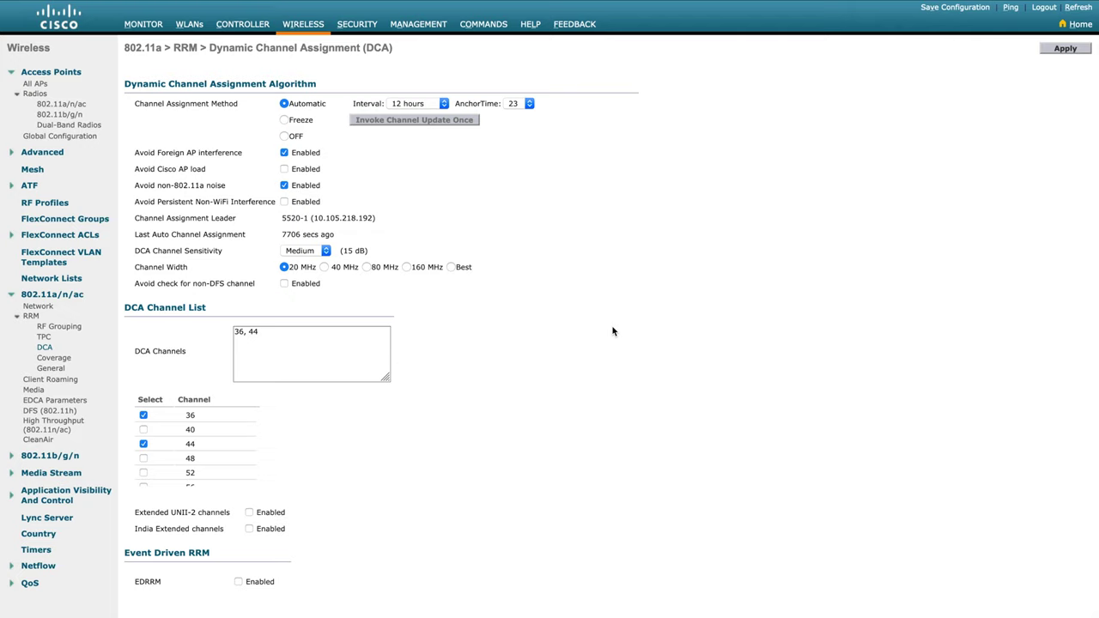
Add channels 40, 48, 52, 56 and 60 to the 802.11a DCA channel list.
{"action": "left_click", "coordinate": [271, 333]}
{"action": "triple_click", "coordinate": [271, 333]}
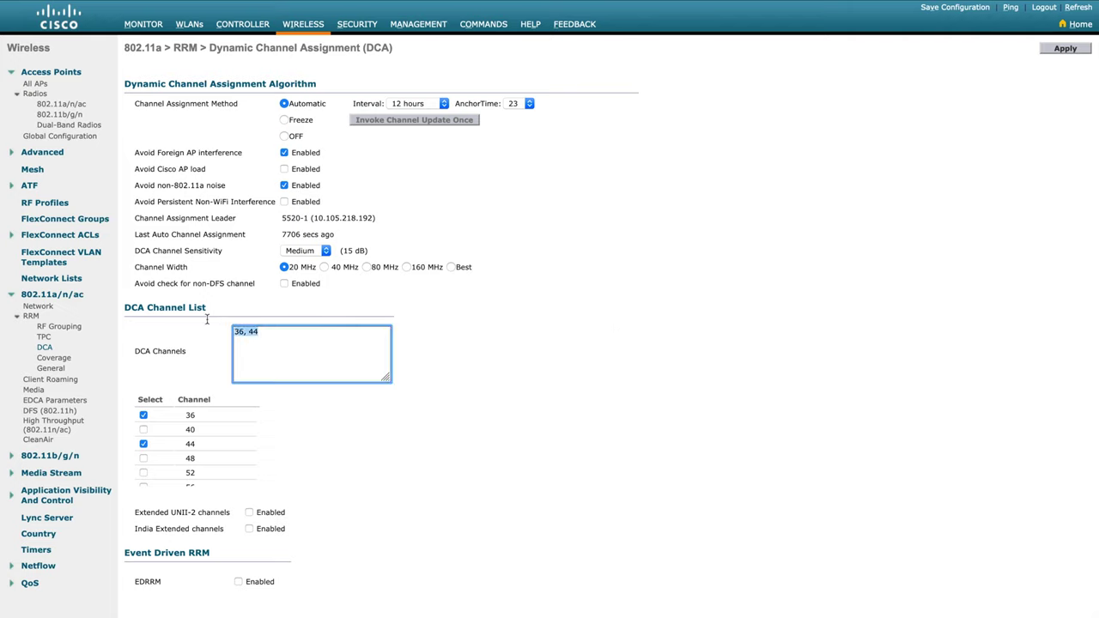
{"action": "left_click", "coordinate": [143, 429]}
{"action": "left_click", "coordinate": [143, 458]}
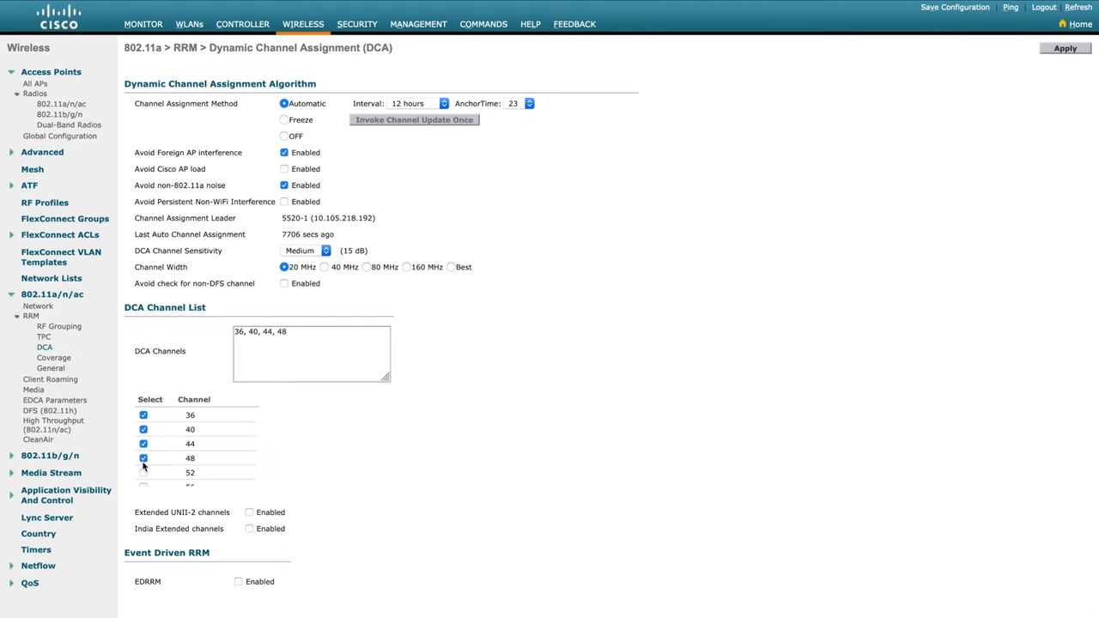
{"action": "left_click", "coordinate": [143, 472]}
{"action": "scroll", "coordinate": [144, 475], "scroll_direction": "down", "scroll_amount": 2}
{"action": "left_click", "coordinate": [144, 428]}
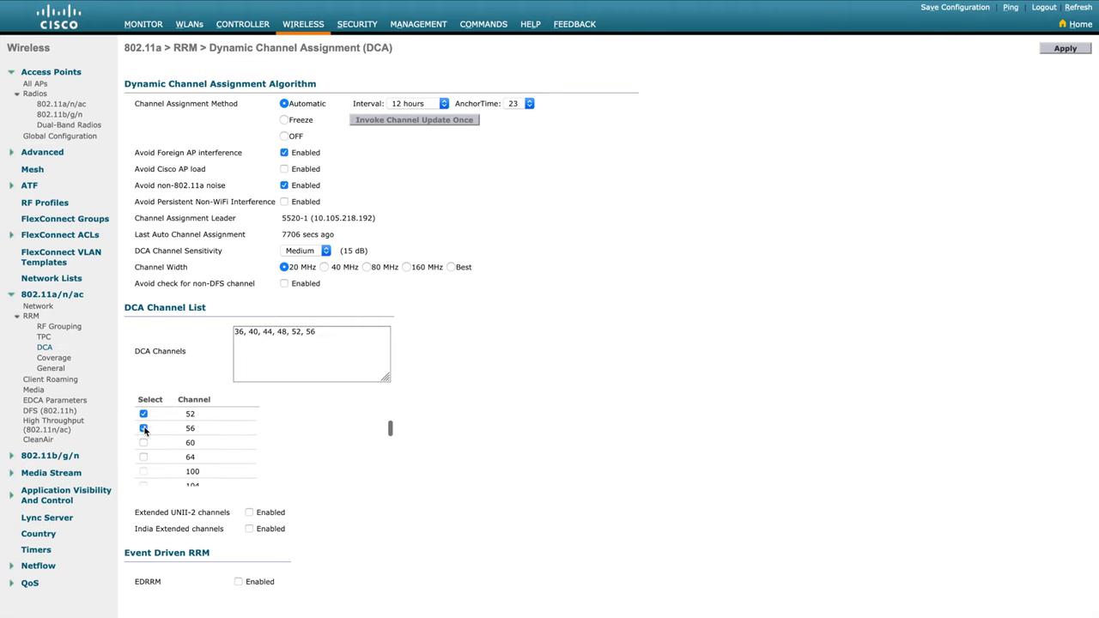
{"action": "left_click", "coordinate": [143, 443]}
Cycle the DCA channel width through 40, 80 and 160 MHz, settling on Best.
{"action": "left_click", "coordinate": [324, 267]}
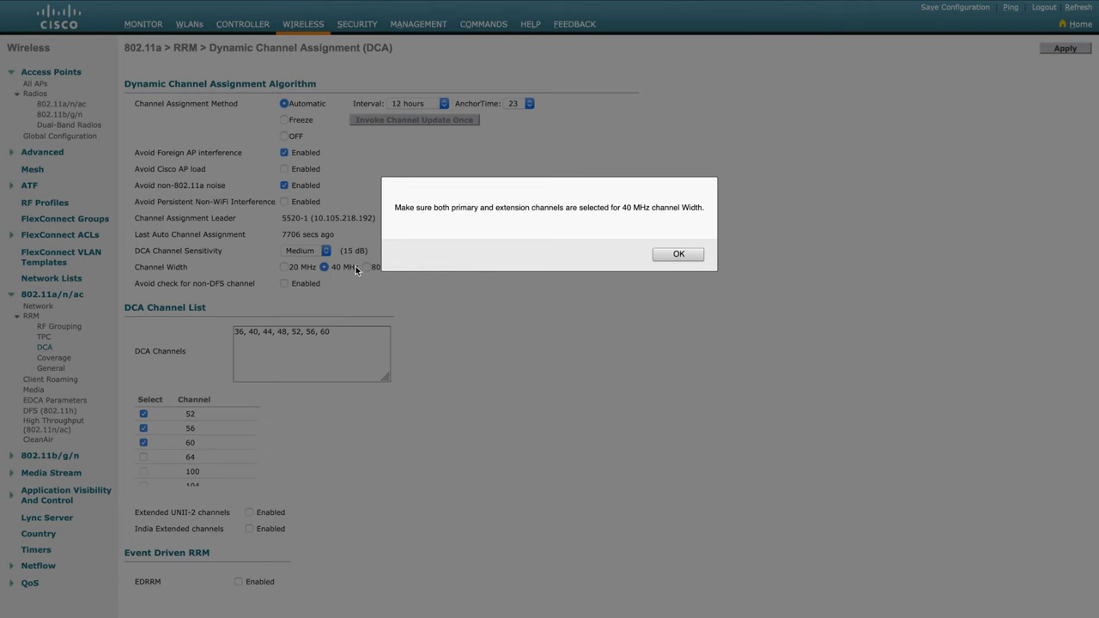
{"action": "left_click", "coordinate": [678, 255]}
{"action": "left_click", "coordinate": [366, 267]}
{"action": "left_click", "coordinate": [406, 267]}
{"action": "left_click", "coordinate": [451, 267]}
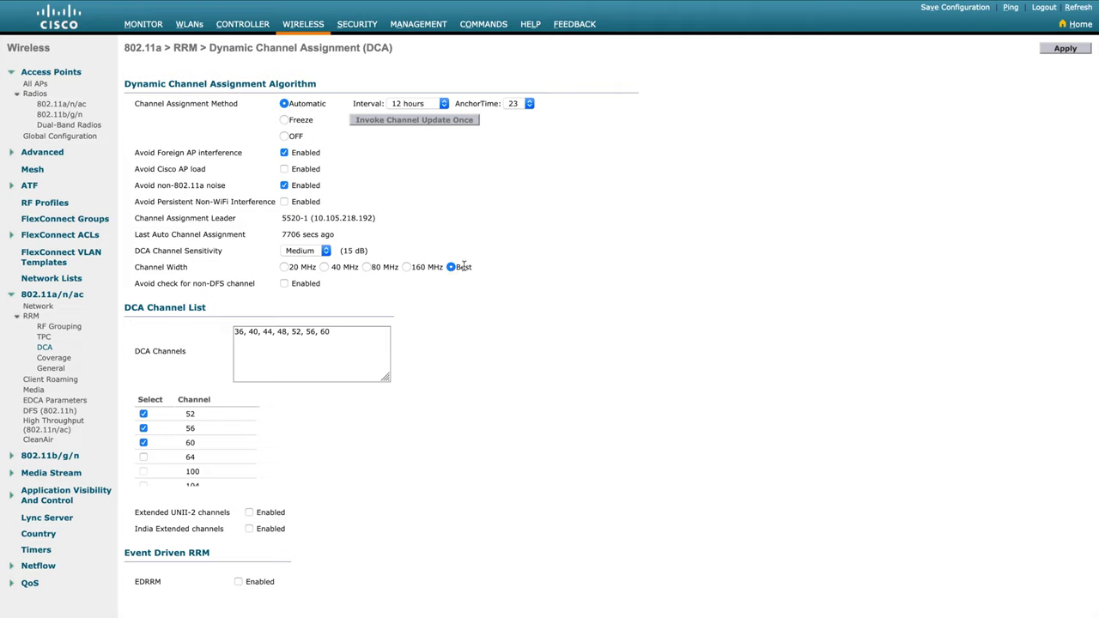
{"action": "triple_click", "coordinate": [463, 267]}
{"action": "double_click", "coordinate": [464, 267]}
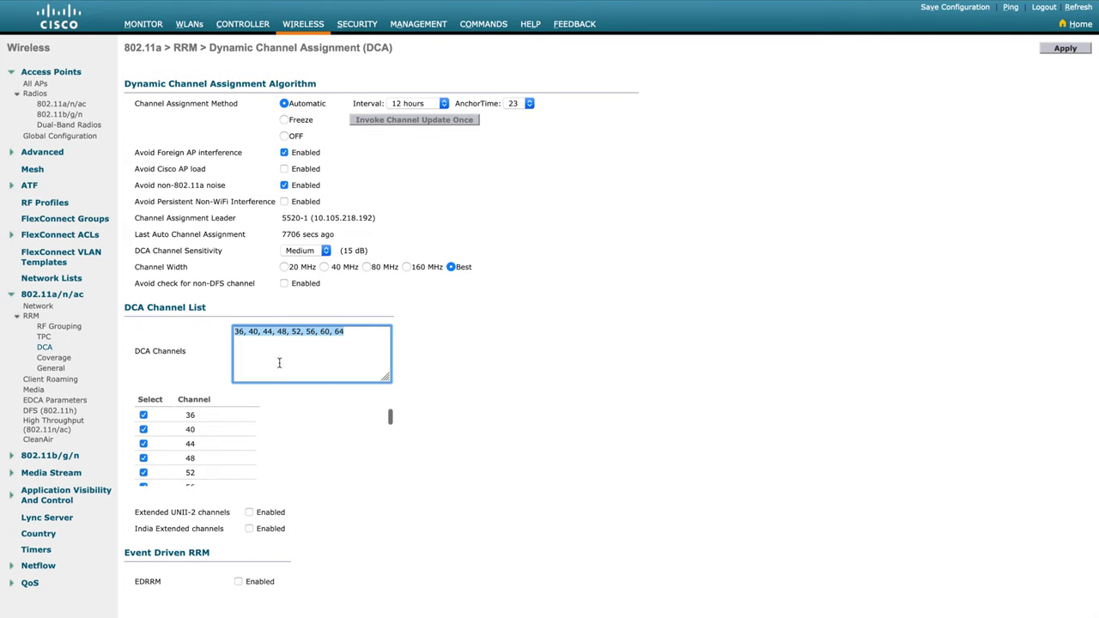
Highlight the full DCA channel list, then scroll down the page.
{"action": "left_click_drag", "start_coordinate": [361, 346], "coordinate": [221, 330]}
{"action": "scroll", "coordinate": [200, 429], "scroll_direction": "down", "scroll_amount": 5}
{"action": "scroll", "coordinate": [201, 430], "scroll_direction": "down", "scroll_amount": 1}
{"action": "scroll", "coordinate": [200, 433], "scroll_direction": "down", "scroll_amount": 3}
{"action": "scroll", "coordinate": [200, 429], "scroll_direction": "down", "scroll_amount": 3}
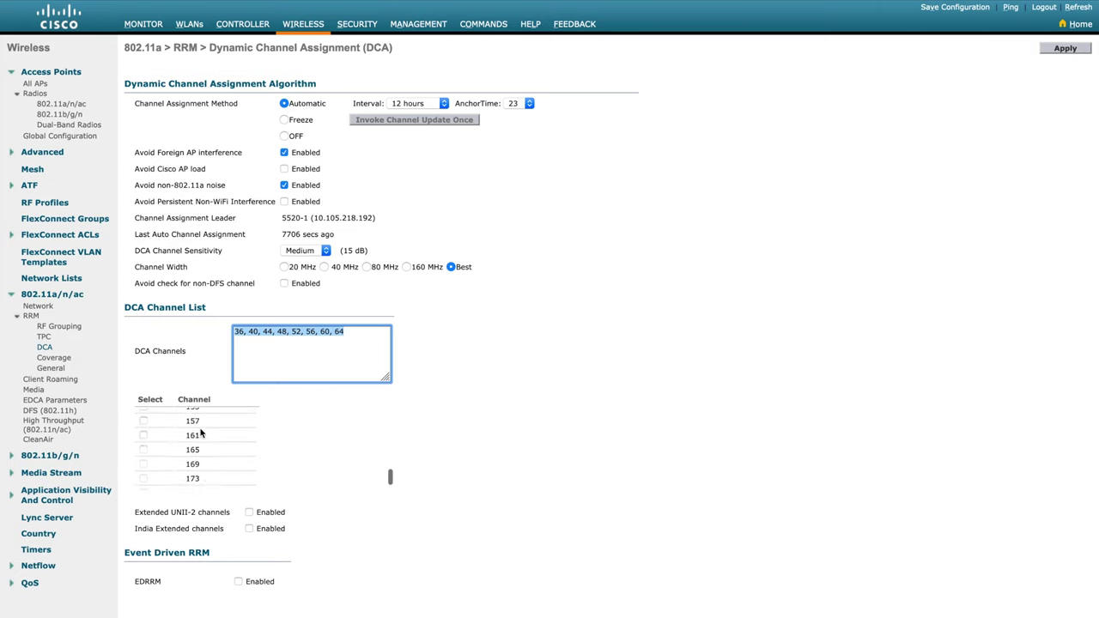
Add Extended UNII-2 channels 100–144, channels 149–165, and India Extended channels 169 and 173 to the DCA list.
{"action": "left_click", "coordinate": [250, 513]}
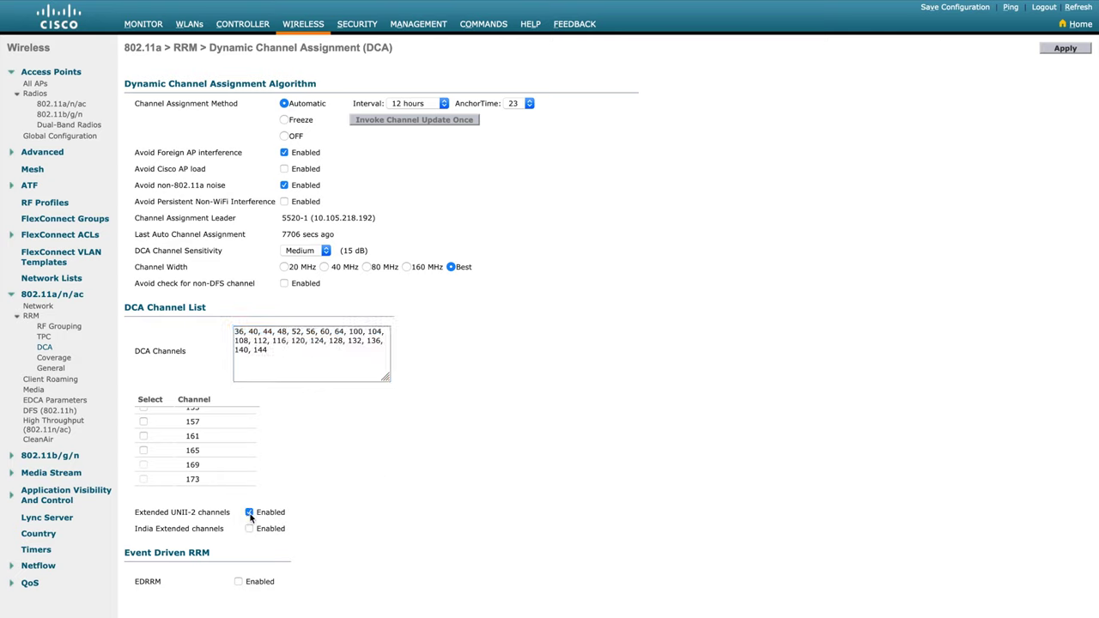
{"action": "scroll", "coordinate": [214, 472], "scroll_direction": "up", "scroll_amount": 3}
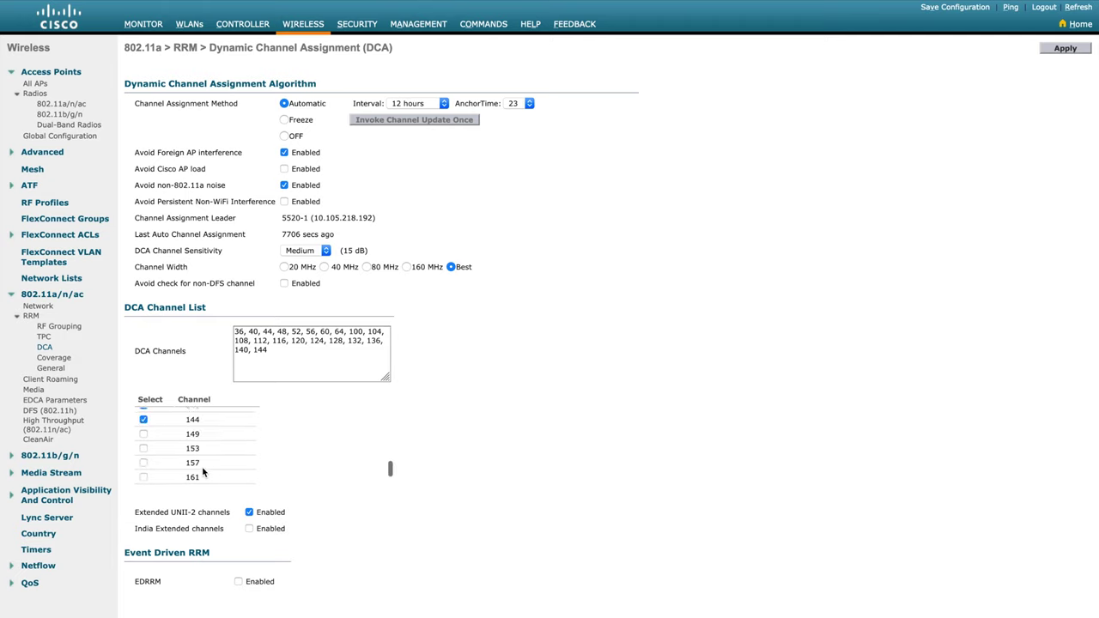
{"action": "left_click", "coordinate": [143, 434]}
{"action": "left_click", "coordinate": [144, 448]}
{"action": "left_click", "coordinate": [144, 463]}
{"action": "left_click", "coordinate": [144, 478]}
{"action": "scroll", "coordinate": [143, 477], "scroll_direction": "down", "scroll_amount": 3}
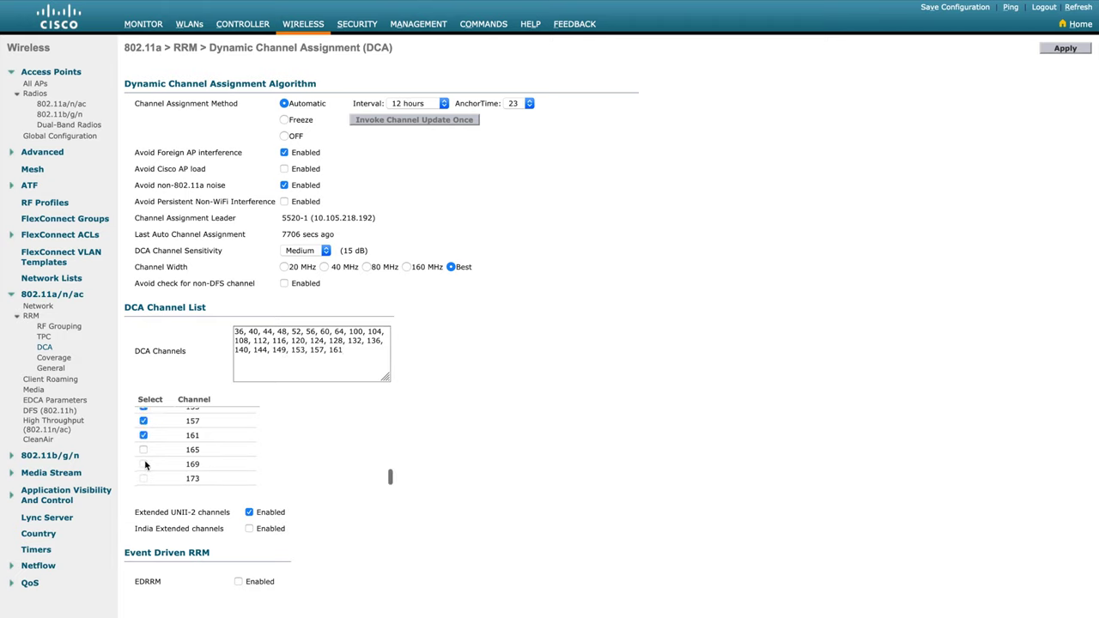
{"action": "left_click", "coordinate": [143, 450]}
{"action": "left_click", "coordinate": [250, 530]}
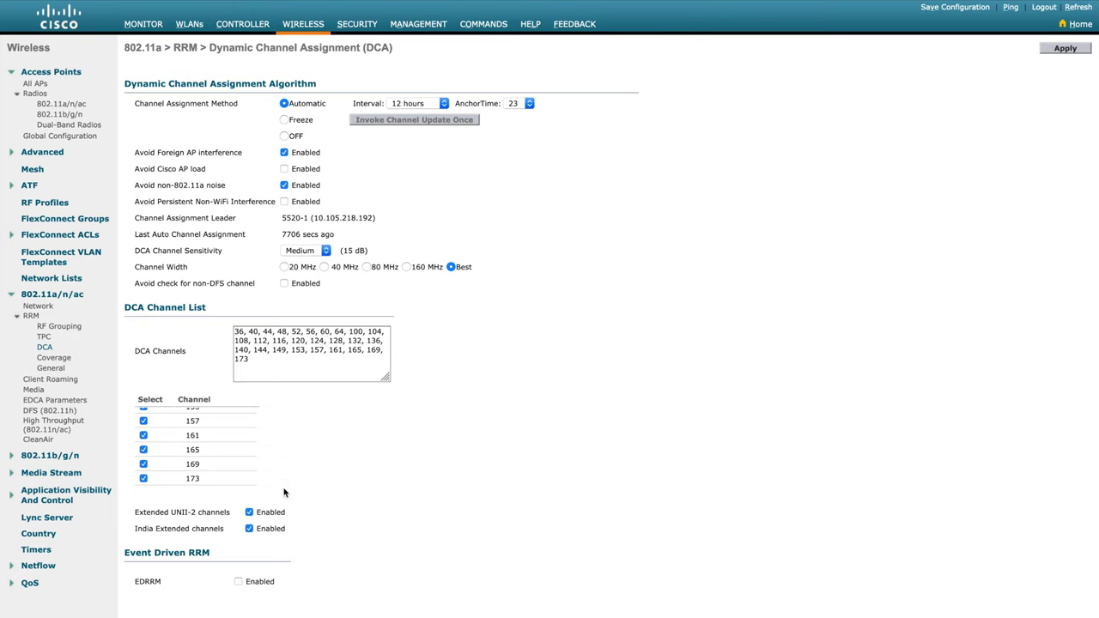
{"action": "left_click_drag", "start_coordinate": [262, 365], "coordinate": [222, 329]}
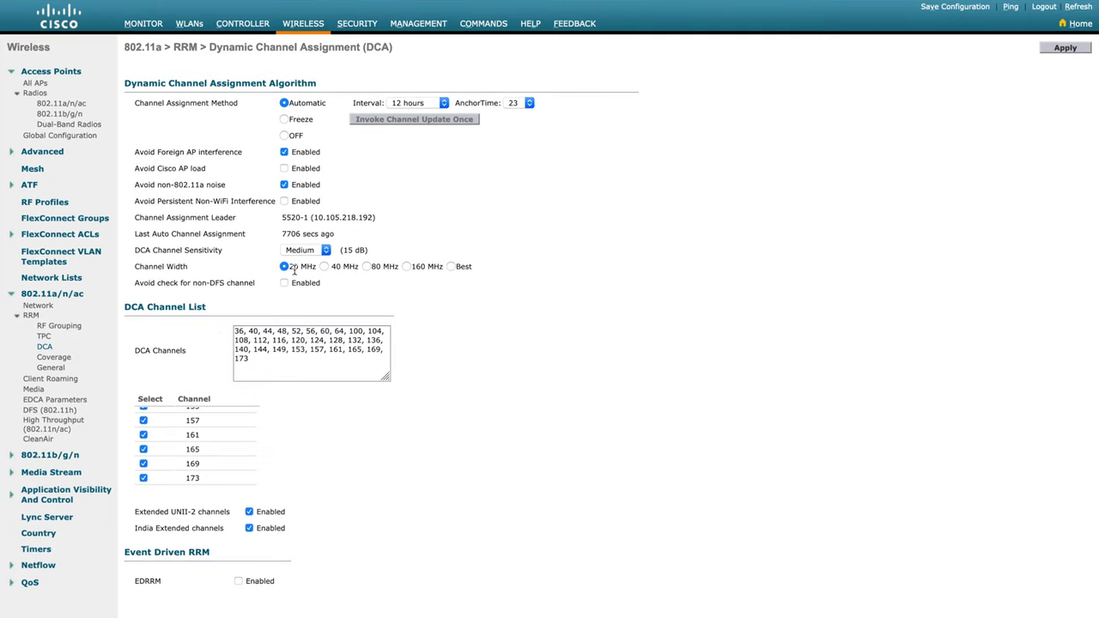
Switch the DCA channel width to 40 MHz while highlighting the channel list.
{"action": "left_click", "coordinate": [257, 361]}
{"action": "left_click_drag", "start_coordinate": [257, 361], "coordinate": [218, 328]}
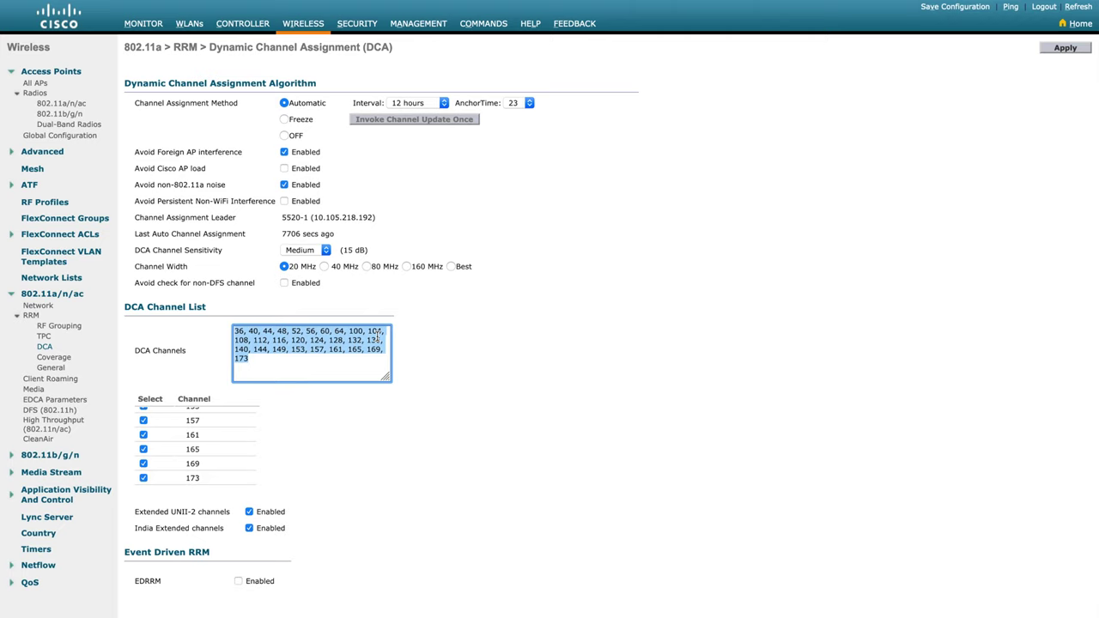
{"action": "left_click", "coordinate": [325, 266]}
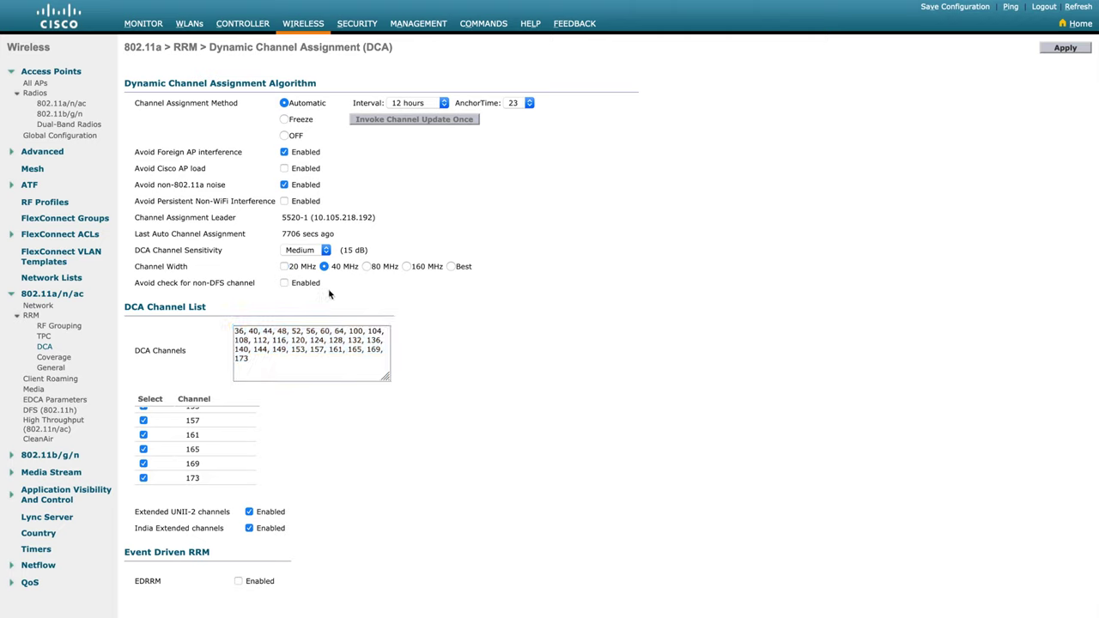
{"action": "left_click", "coordinate": [331, 376]}
{"action": "key", "text": "ctrl+a"}
{"action": "left_click_drag", "start_coordinate": [259, 329], "coordinate": [290, 330]}
{"action": "left_click", "coordinate": [263, 331]}
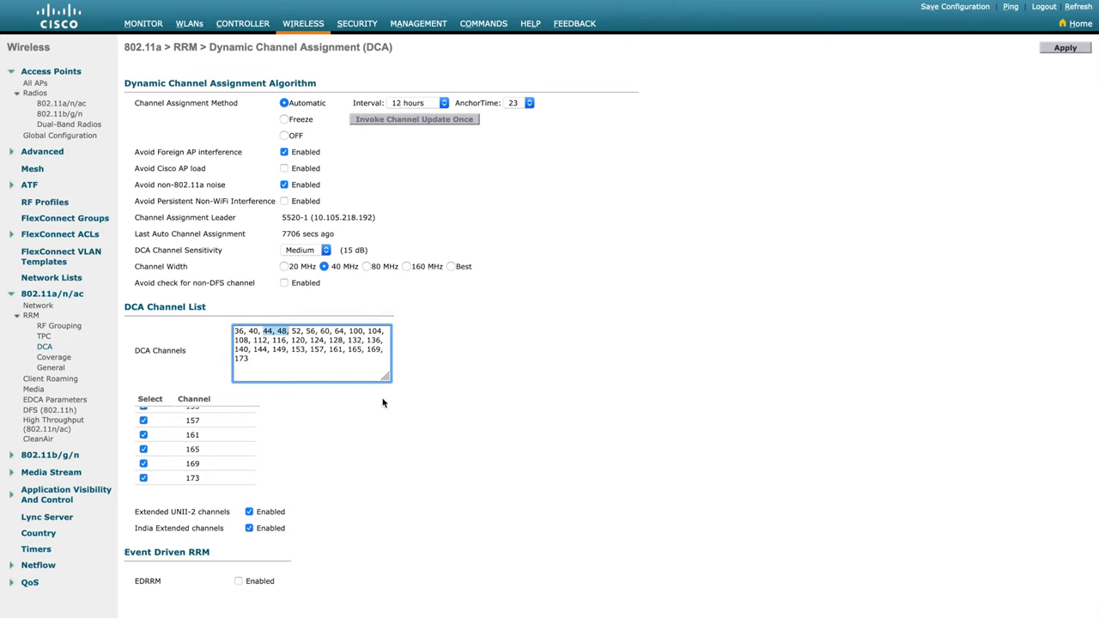
Change the channel width to 80 MHz, then 160 MHz, pointing out channels 44 and 48 as a pair.
{"action": "left_click", "coordinate": [367, 266]}
{"action": "left_click_drag", "start_coordinate": [287, 331], "coordinate": [233, 335]}
{"action": "left_click", "coordinate": [406, 266]}
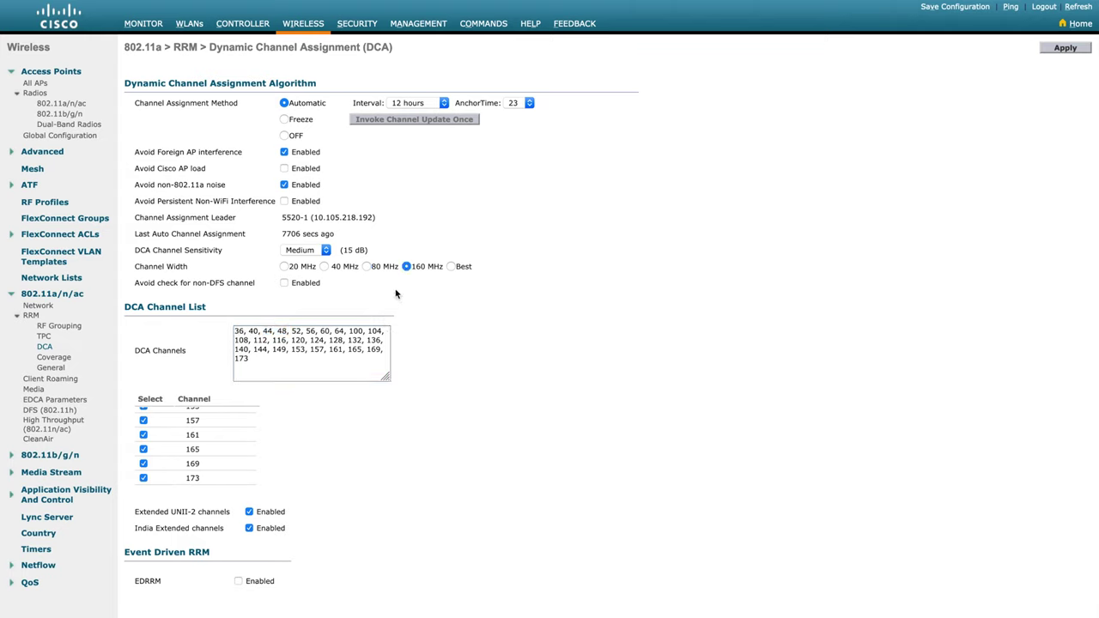
Remove the Extended UNII-2 and India Extended channels, leaving 36–64 and 149–165.
{"action": "left_click", "coordinate": [250, 512]}
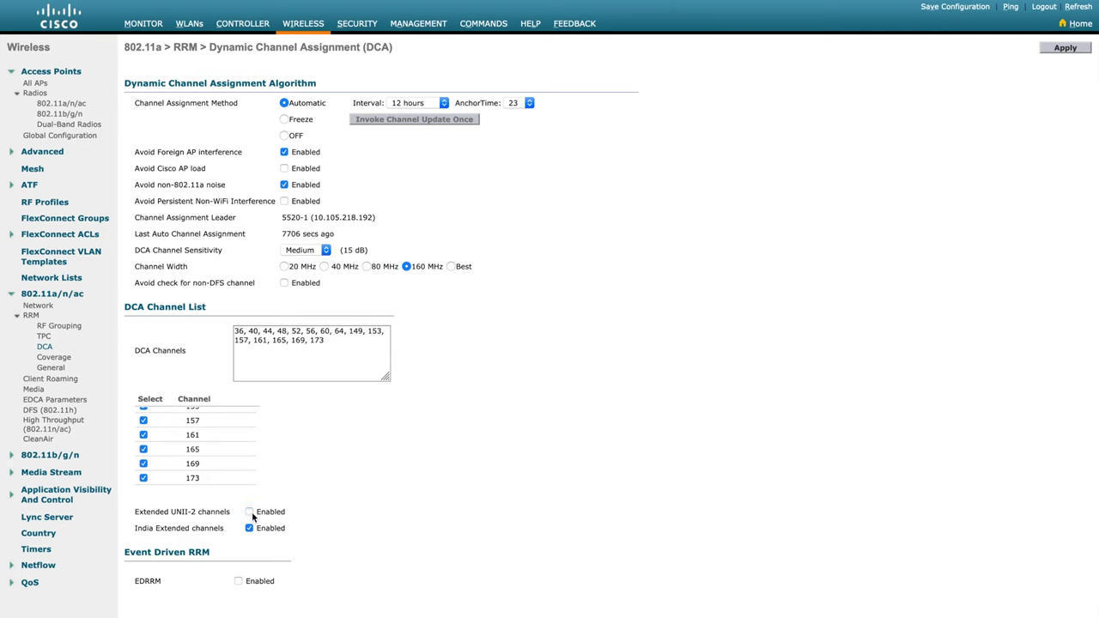
{"action": "left_click", "coordinate": [249, 529]}
{"action": "left_click", "coordinate": [344, 335]}
{"action": "left_click_drag", "start_coordinate": [344, 335], "coordinate": [207, 316]}
{"action": "left_click_drag", "start_coordinate": [348, 333], "coordinate": [396, 340]}
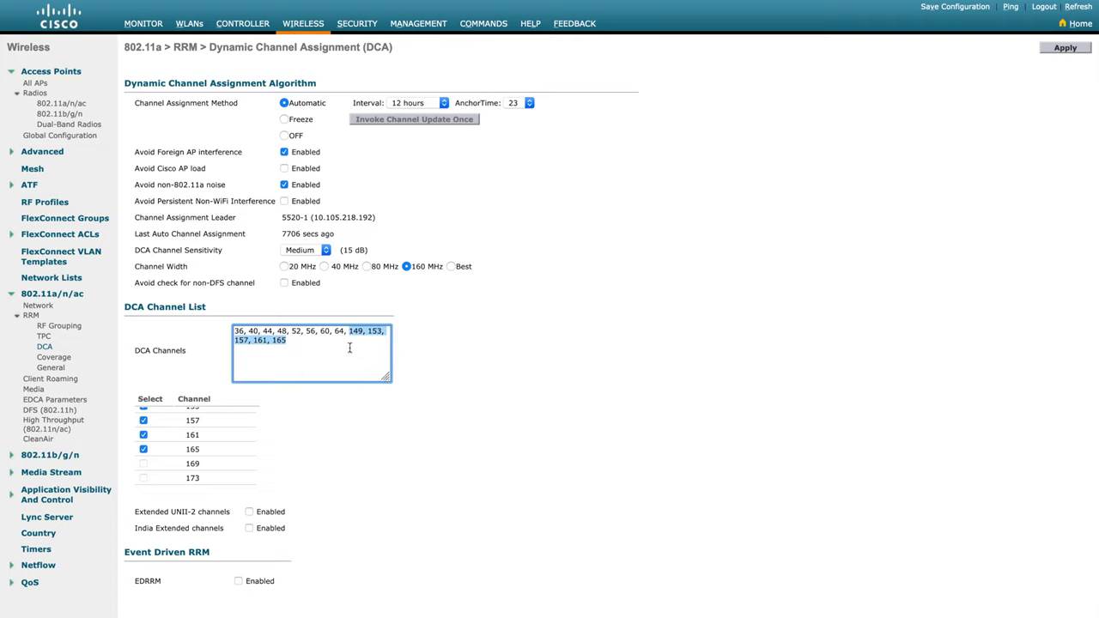
Highlight channels 36–64 again and return the channel width to Best.
{"action": "left_click", "coordinate": [352, 346]}
{"action": "left_click_drag", "start_coordinate": [346, 330], "coordinate": [142, 313]}
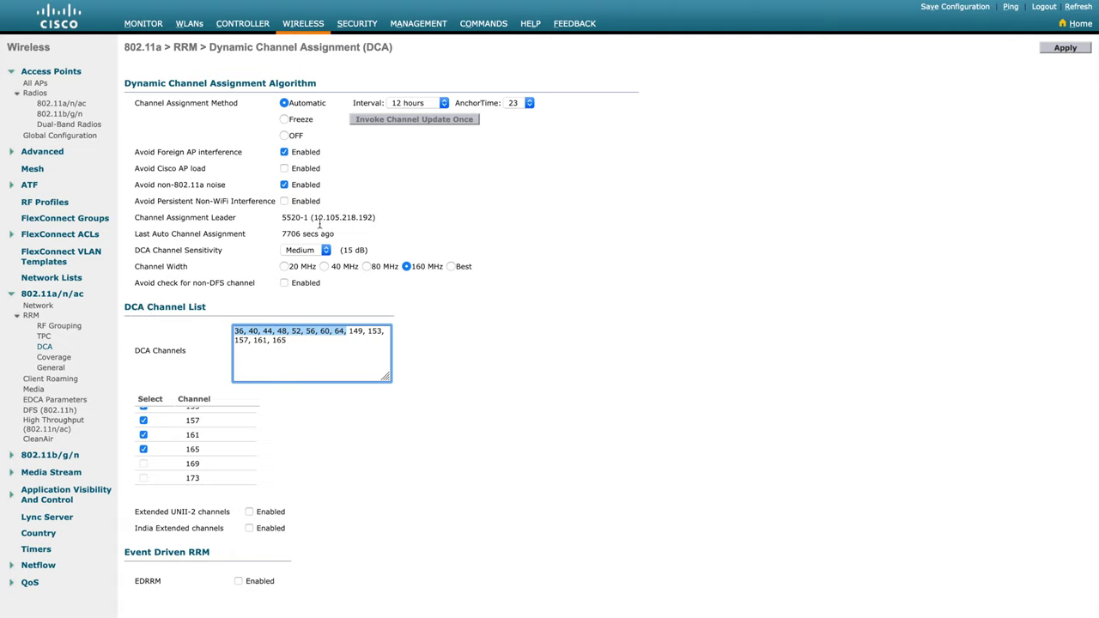
{"action": "left_click", "coordinate": [452, 267]}
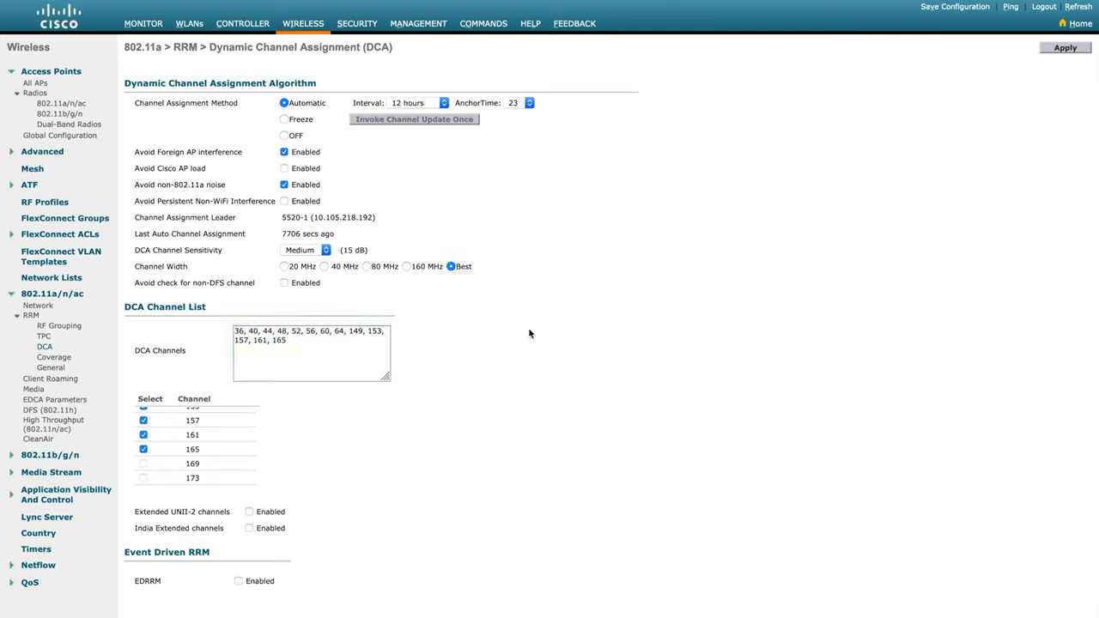